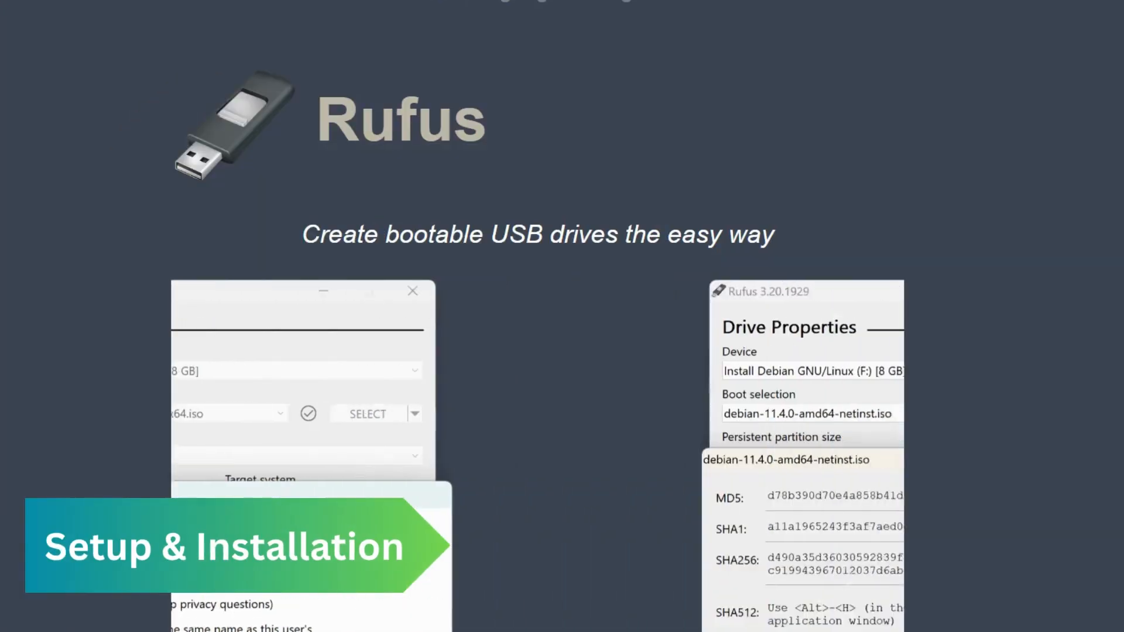
Step: Download the standard Windows x64 release rufus-4.10.exe from the Rufus website
scroll(537, 351, down, 2)
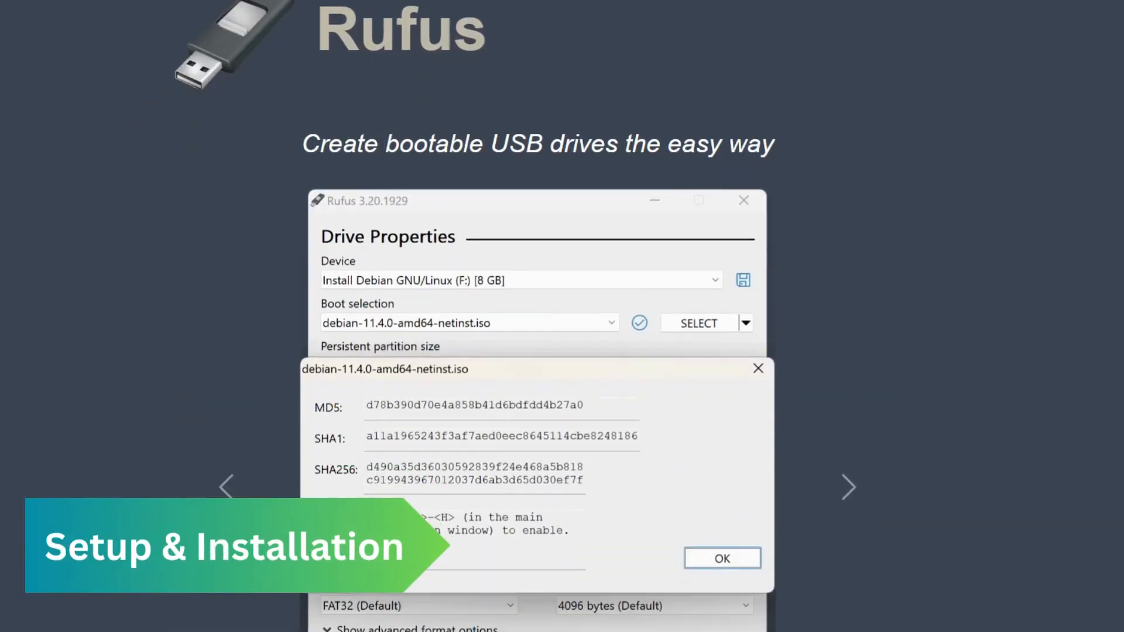
scroll(536, 351, down, 4)
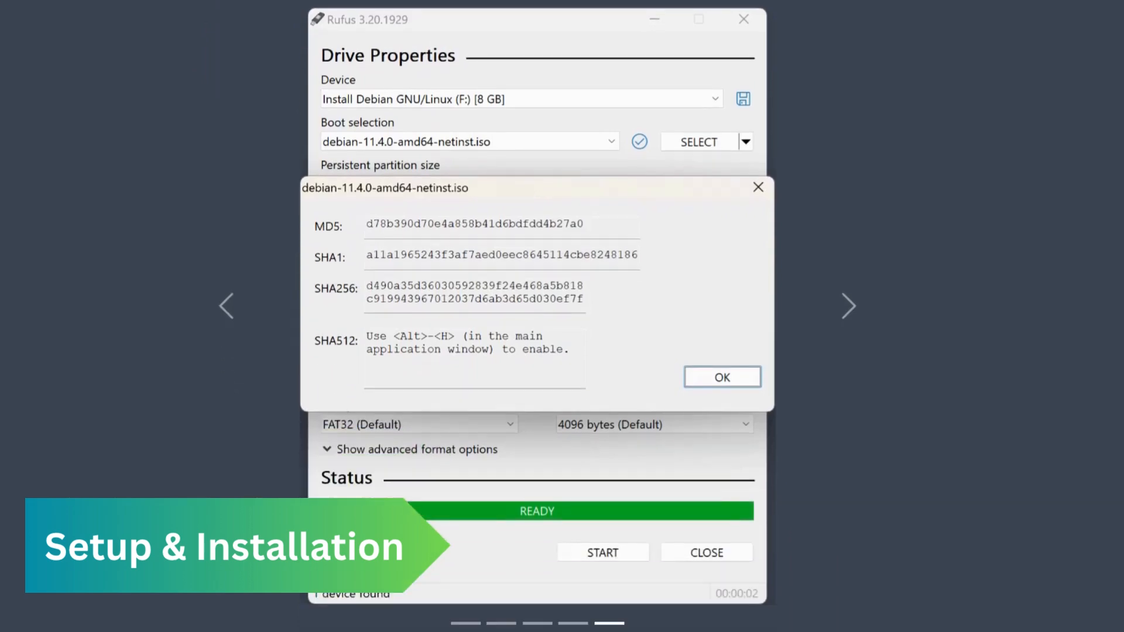
scroll(536, 352, down, 4)
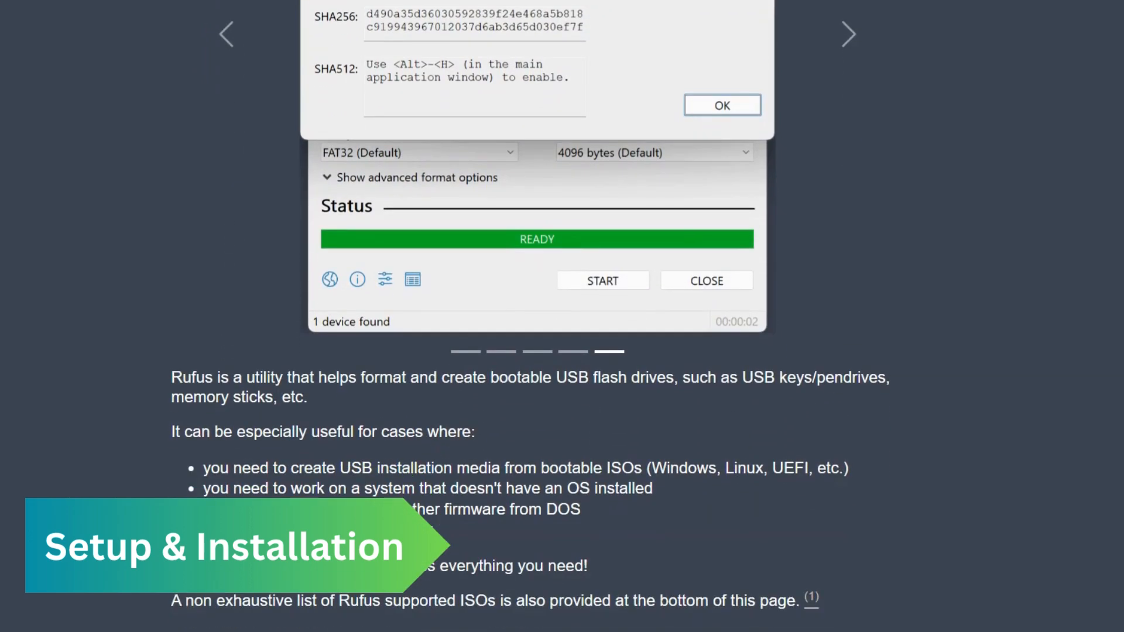
scroll(537, 351, down, 4)
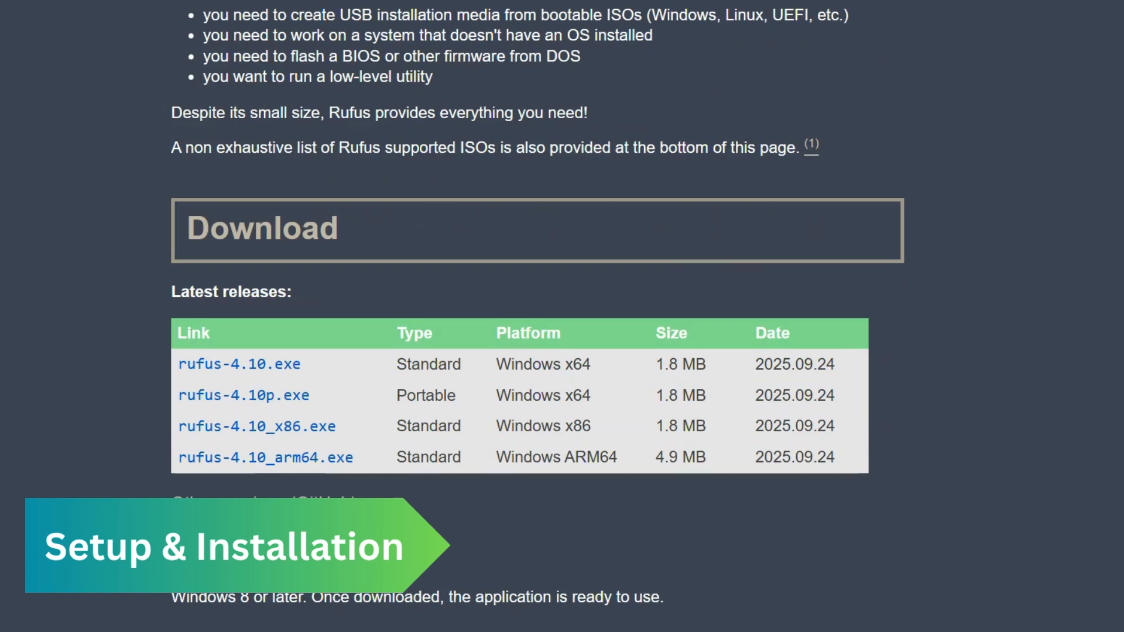
click(240, 364)
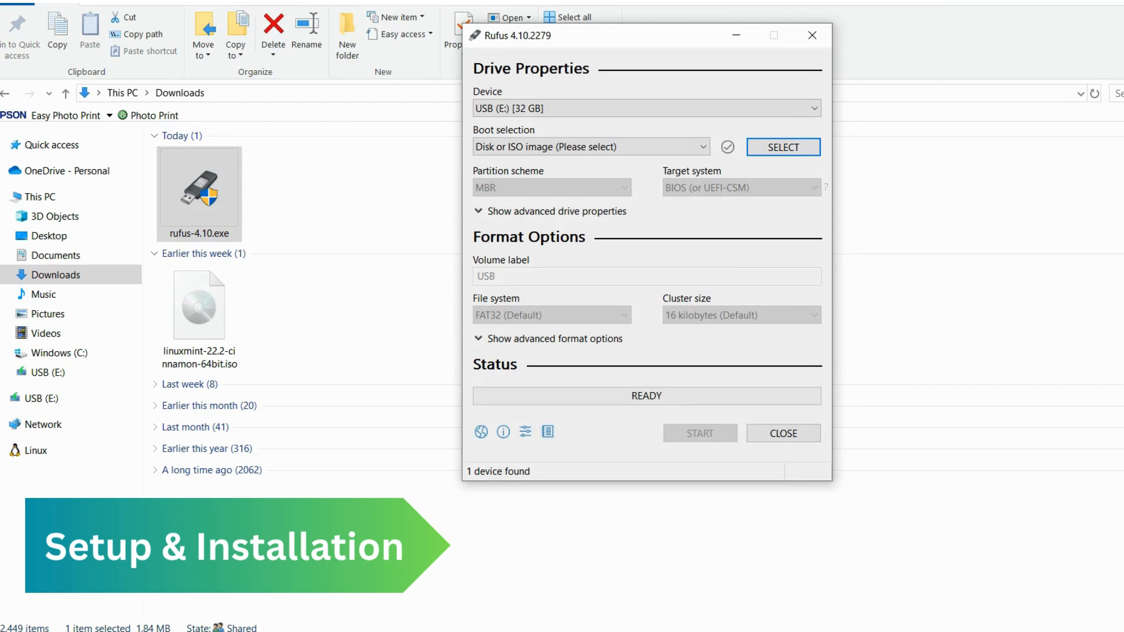
Step: Write linuxmint-22.2-cinnamon-64bit.iso to the 32 GB USB drive in ISO Image mode, accepting that its data is erased
click(783, 147)
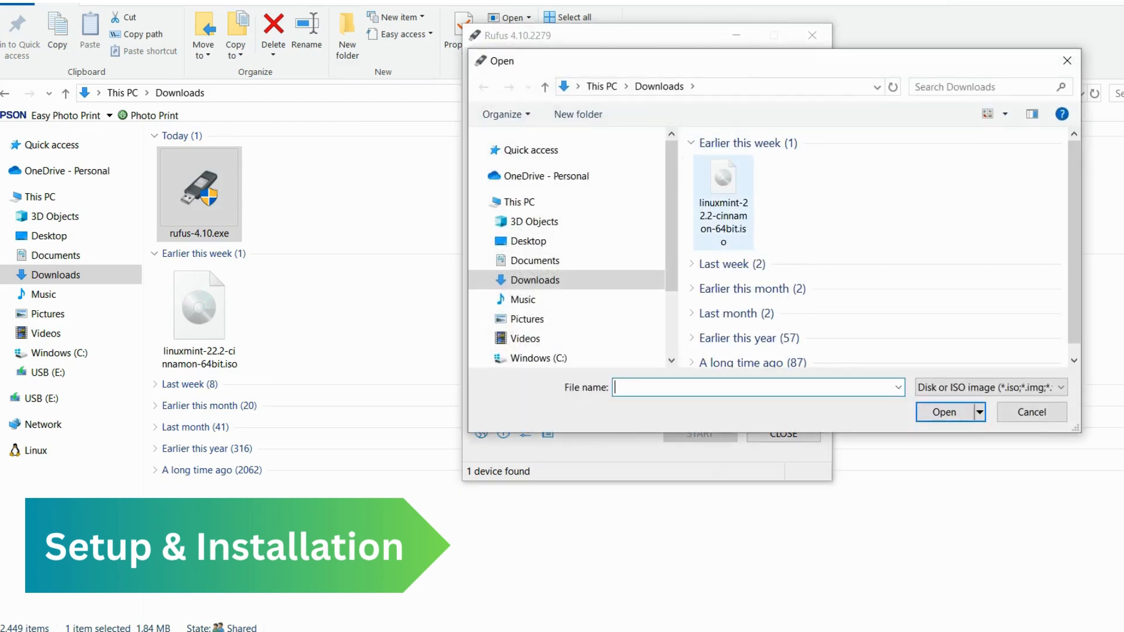
double_click(723, 202)
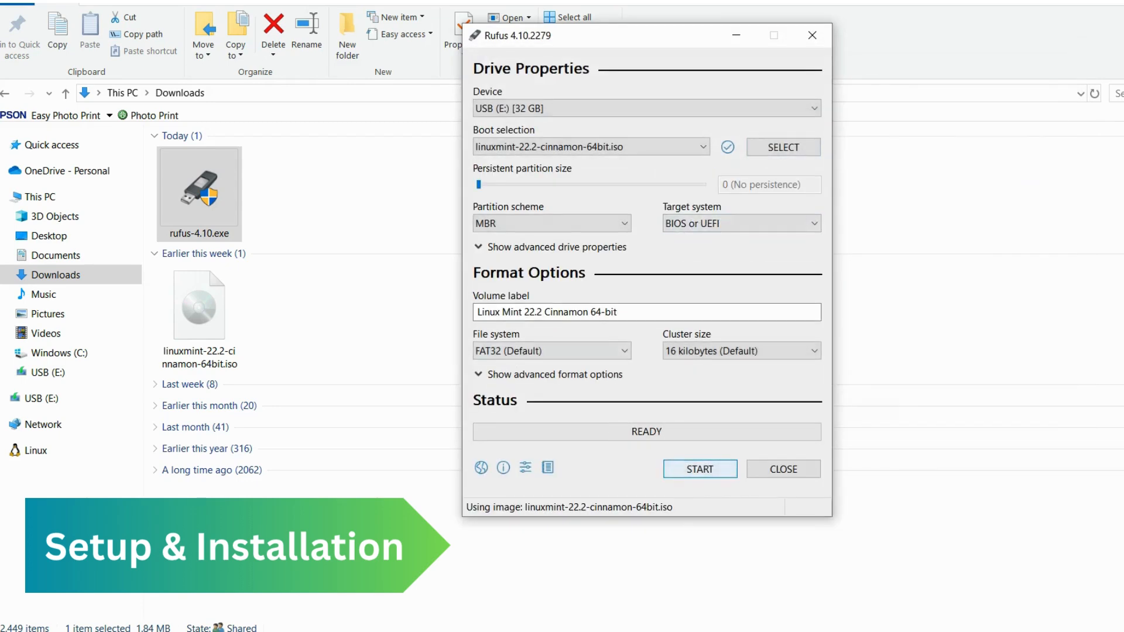
click(699, 469)
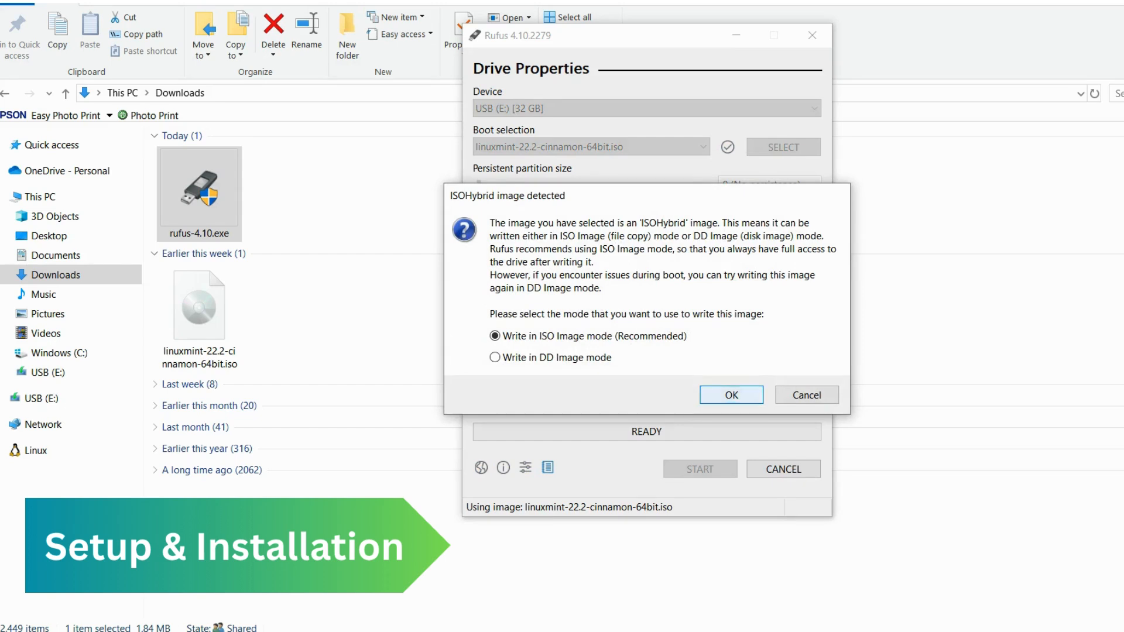
click(731, 394)
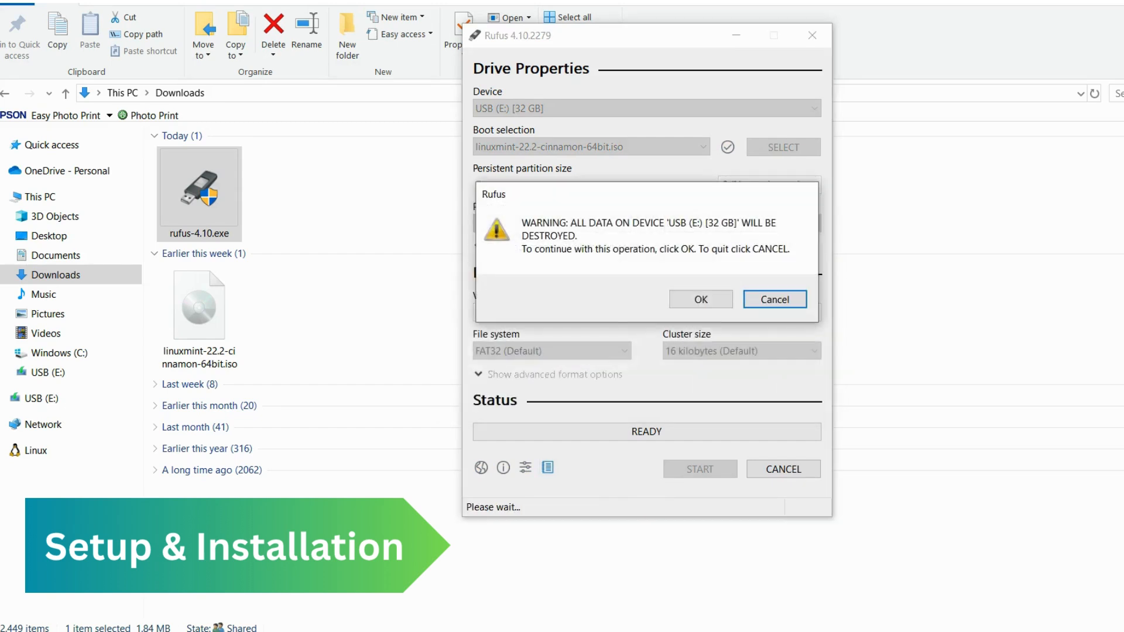
click(700, 299)
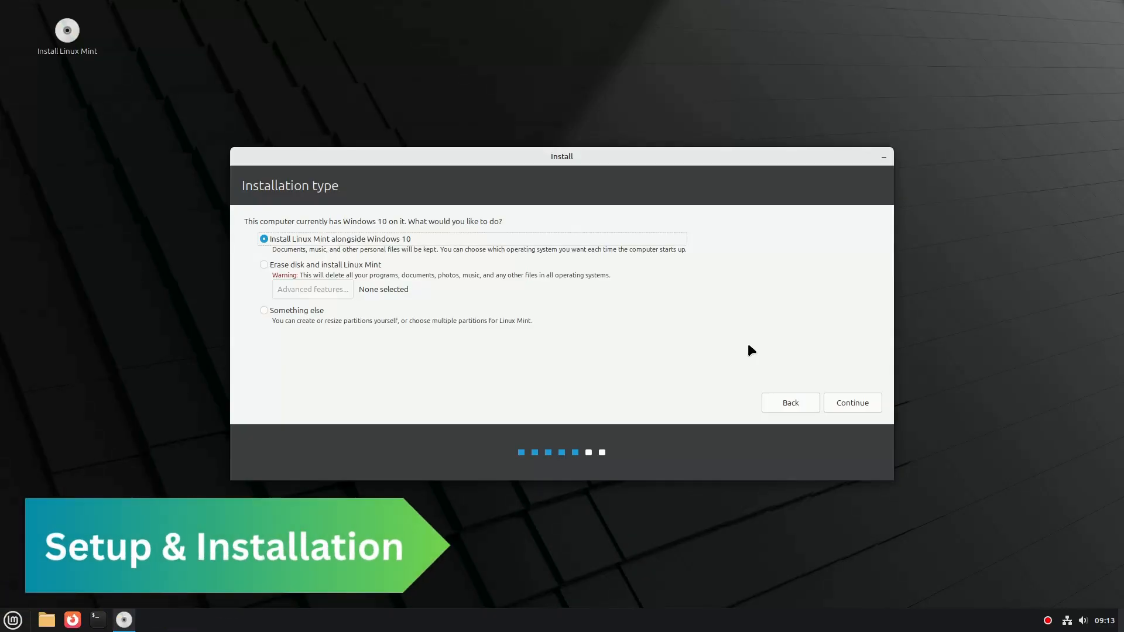
Step: Install Linux Mint alongside Windows 10 with the proposed drive space split and London as the location
click(859, 406)
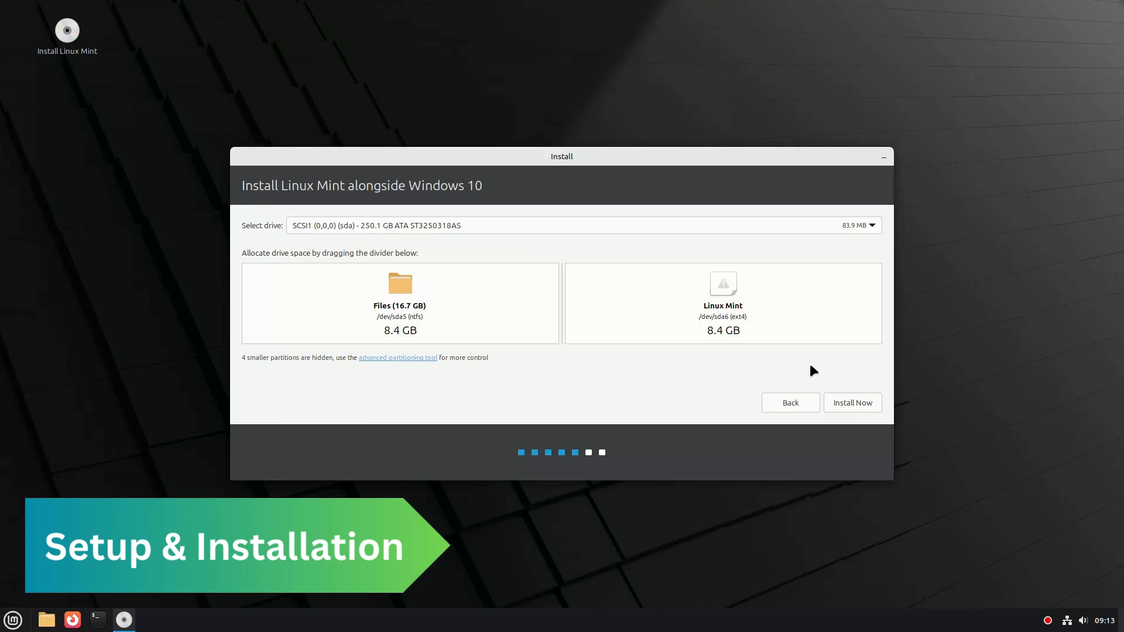
click(854, 399)
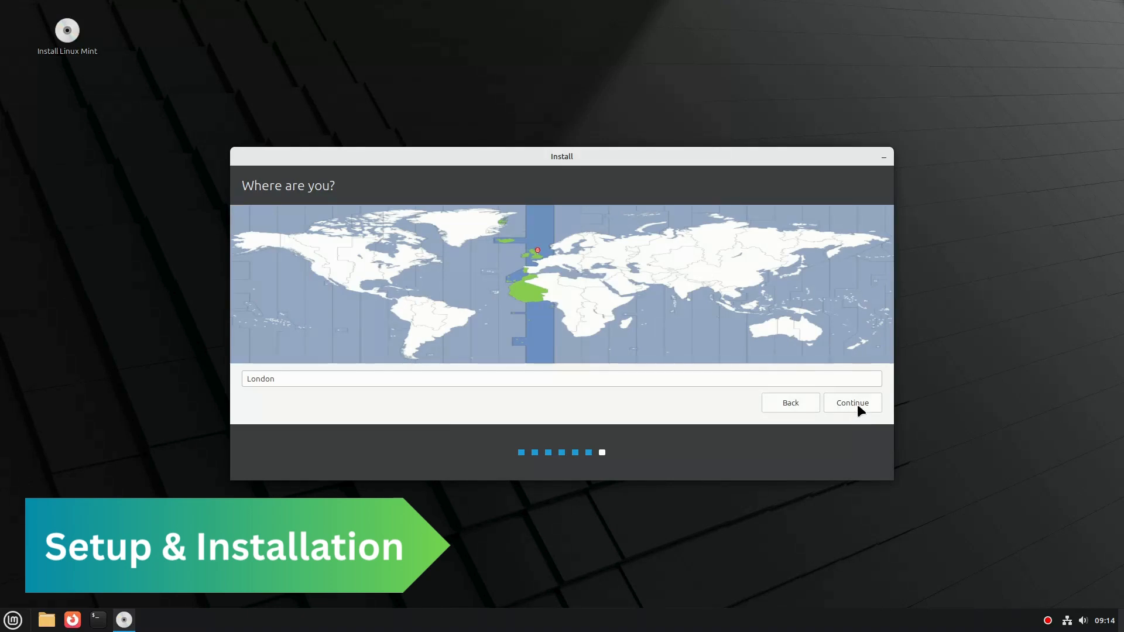
click(857, 403)
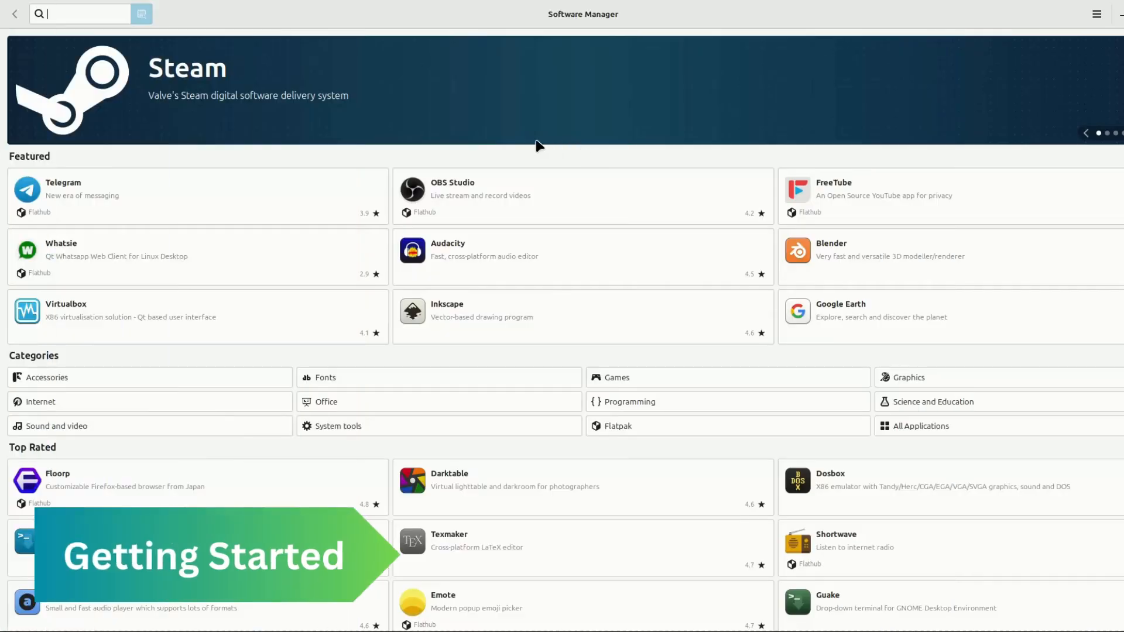
Step: Browse the Office and the Sound and video categories in Software Manager
scroll(468, 354, down, 2)
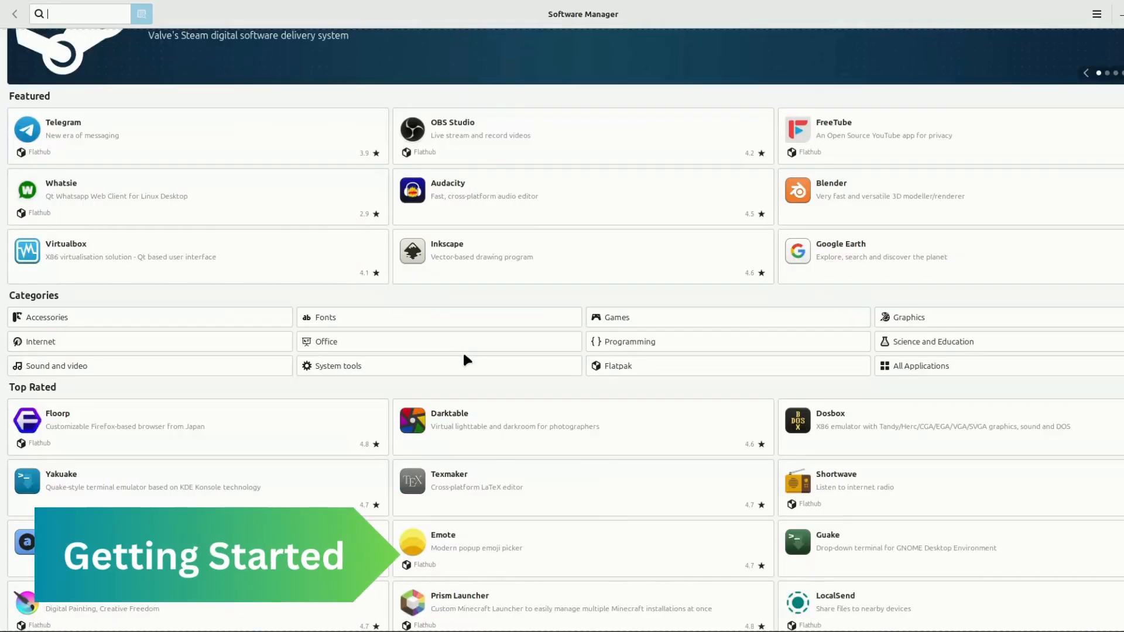
click(429, 338)
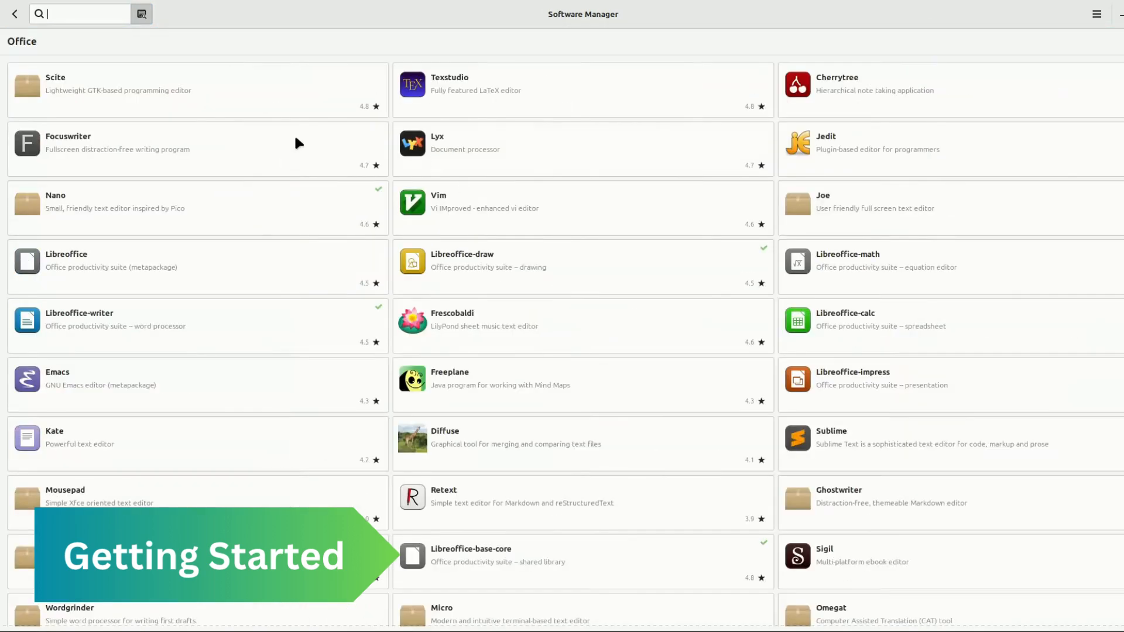
click(15, 15)
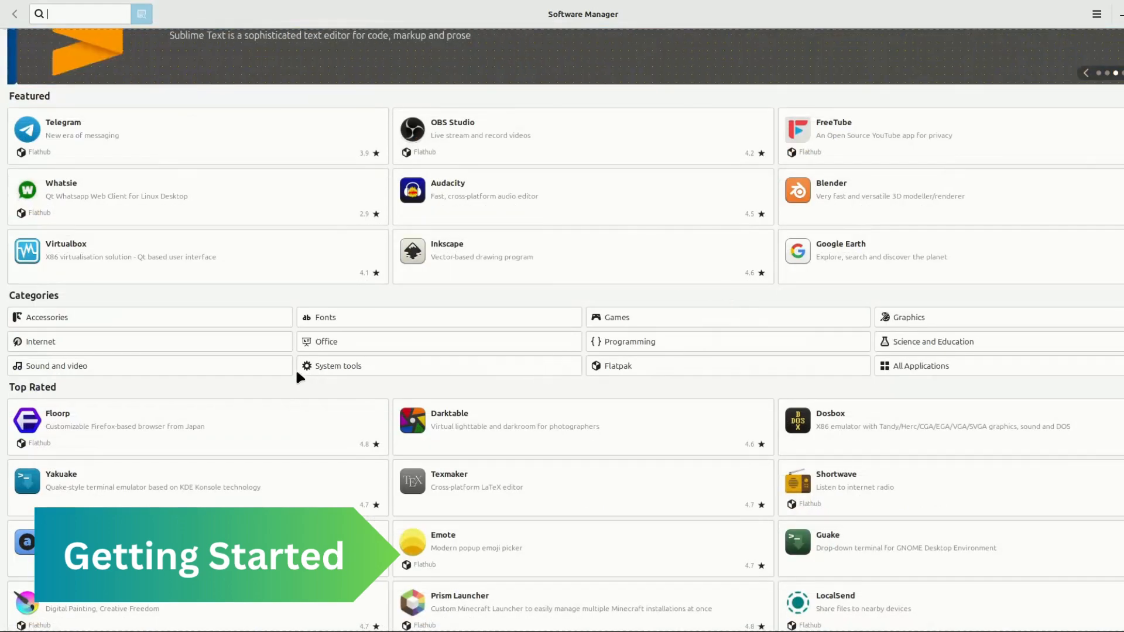
click(251, 366)
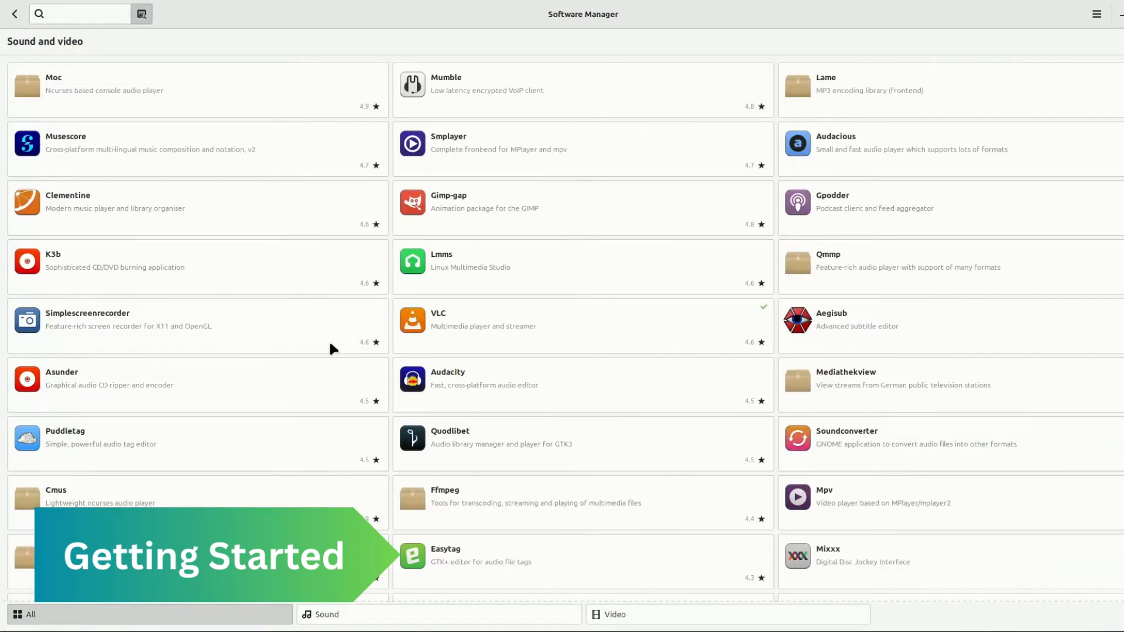
click(553, 370)
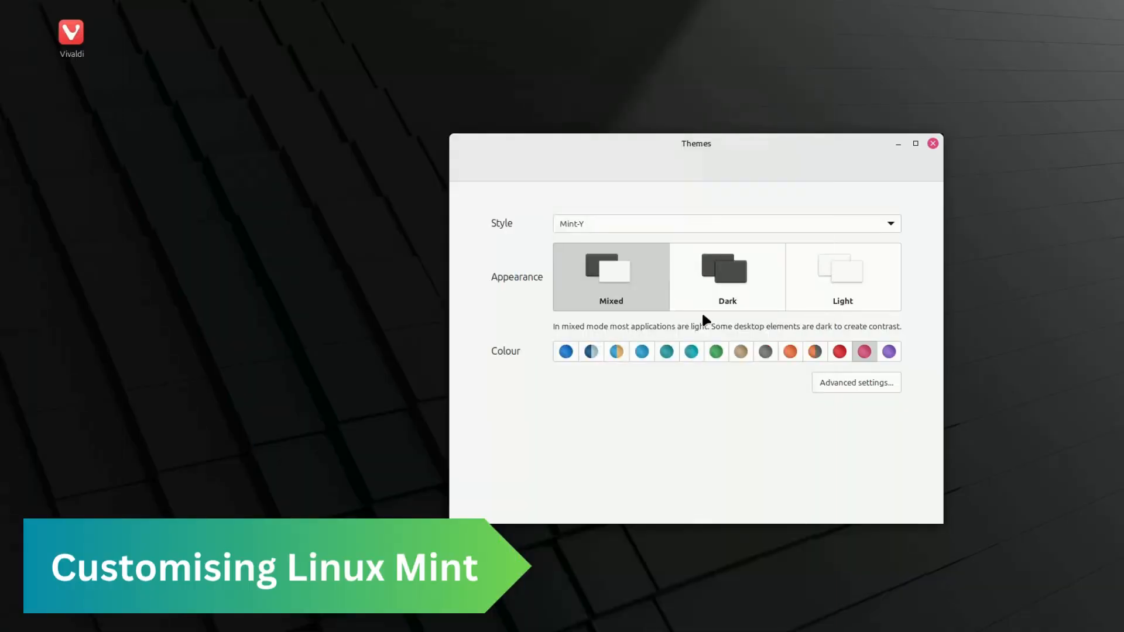
Step: Try the Dark appearance, then settle on the Mixed appearance with the two-tone aqua and sand colour
click(713, 293)
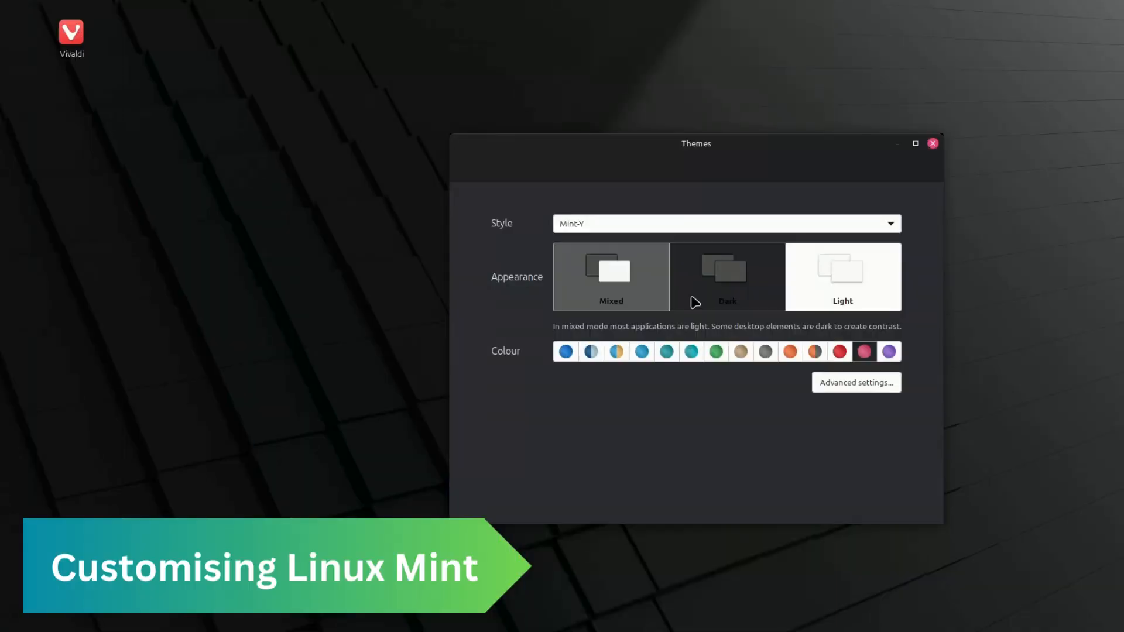
click(641, 300)
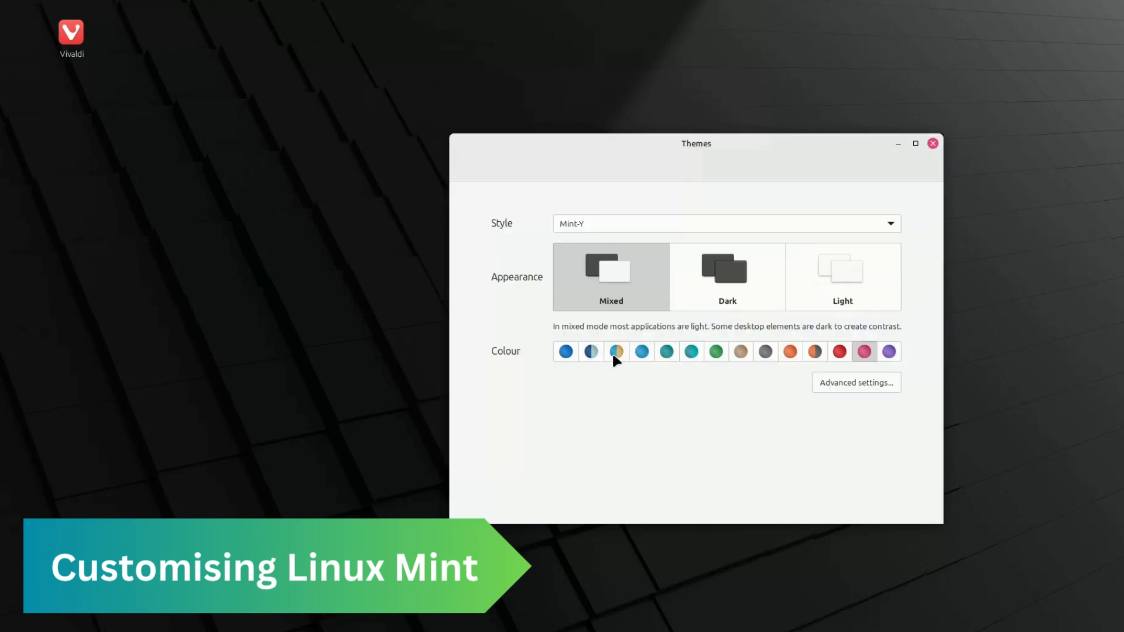
click(613, 352)
Step: Browse the downloadable themes in the advanced theme settings, sorted by popularity
click(844, 384)
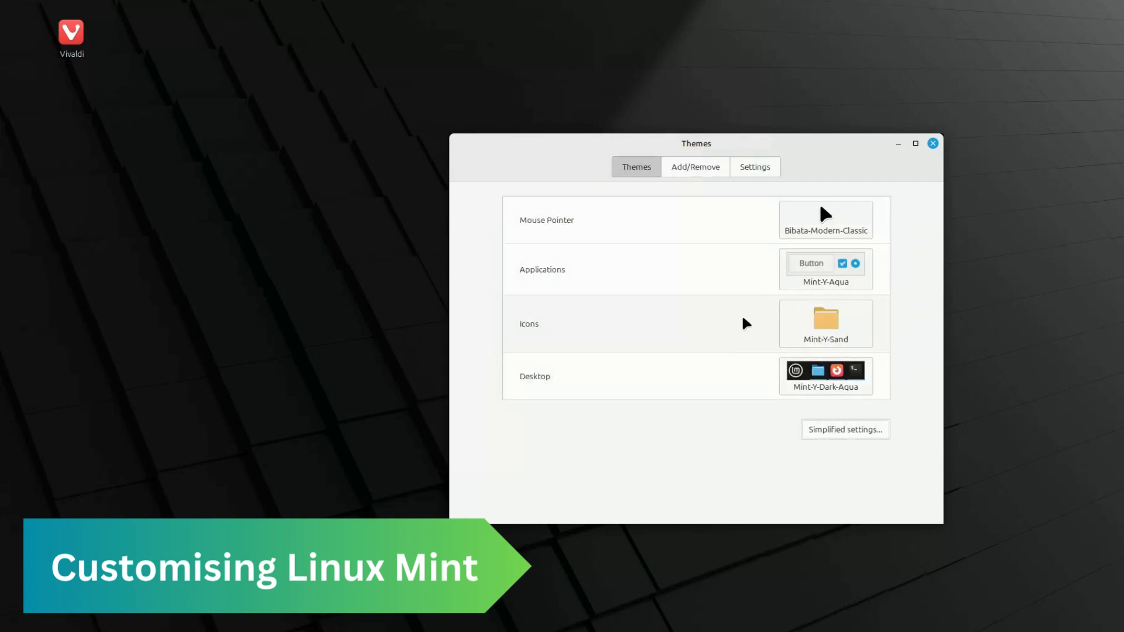
click(695, 169)
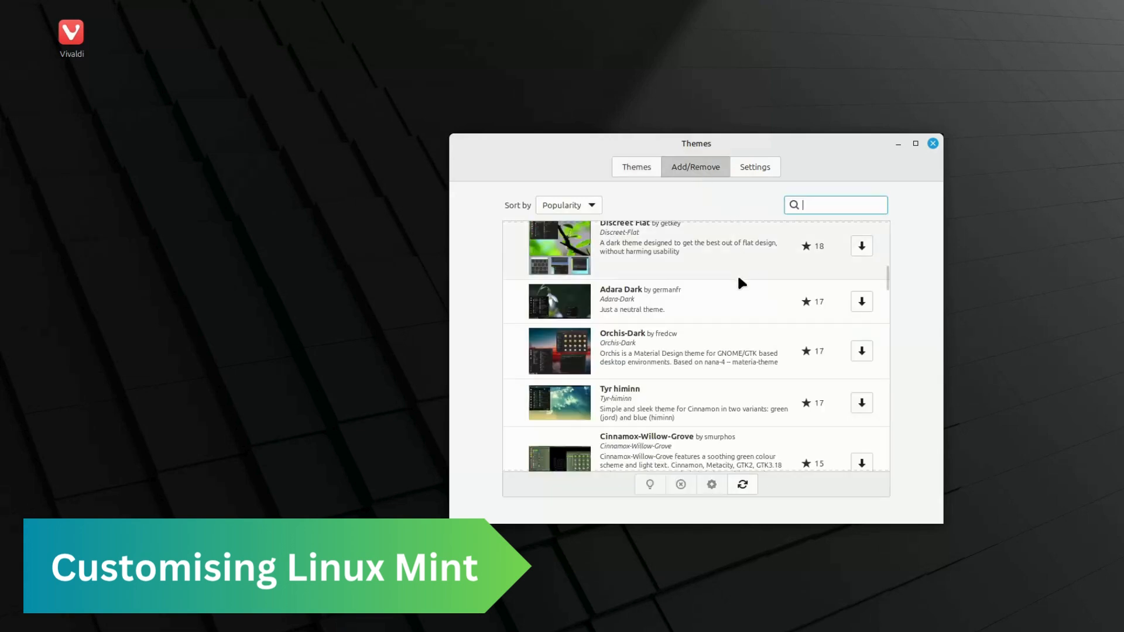
scroll(738, 275, down, 2)
scroll(743, 288, down, 2)
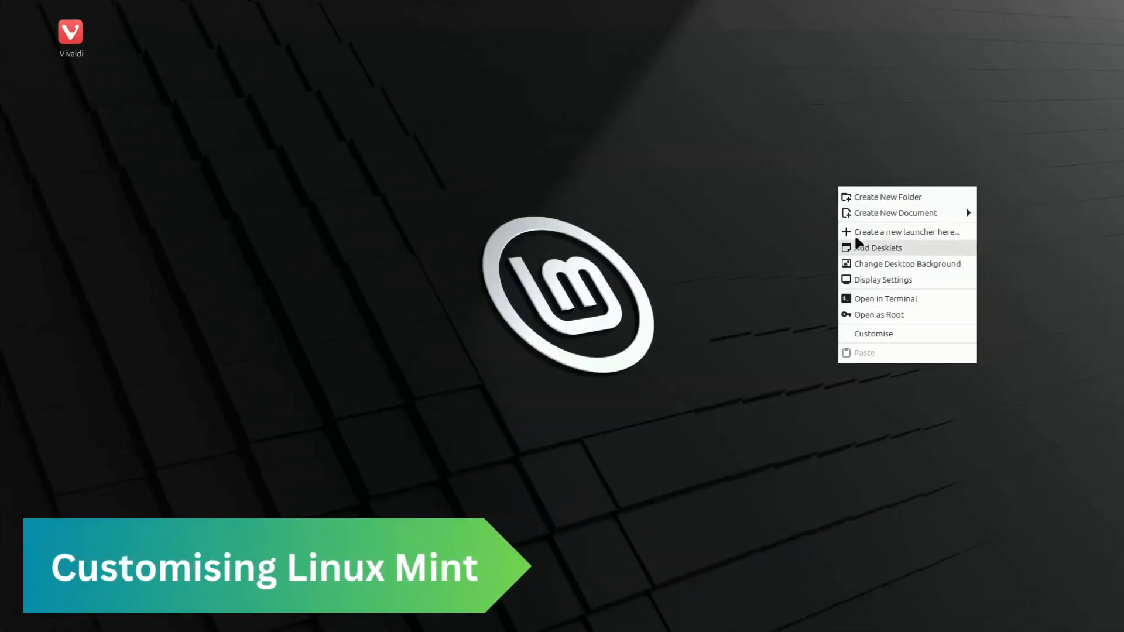
Step: Set the desktop background to the Hearts wallpaper after trying Confetti, and switch on playing backgrounds as a slideshow
click(1051, 264)
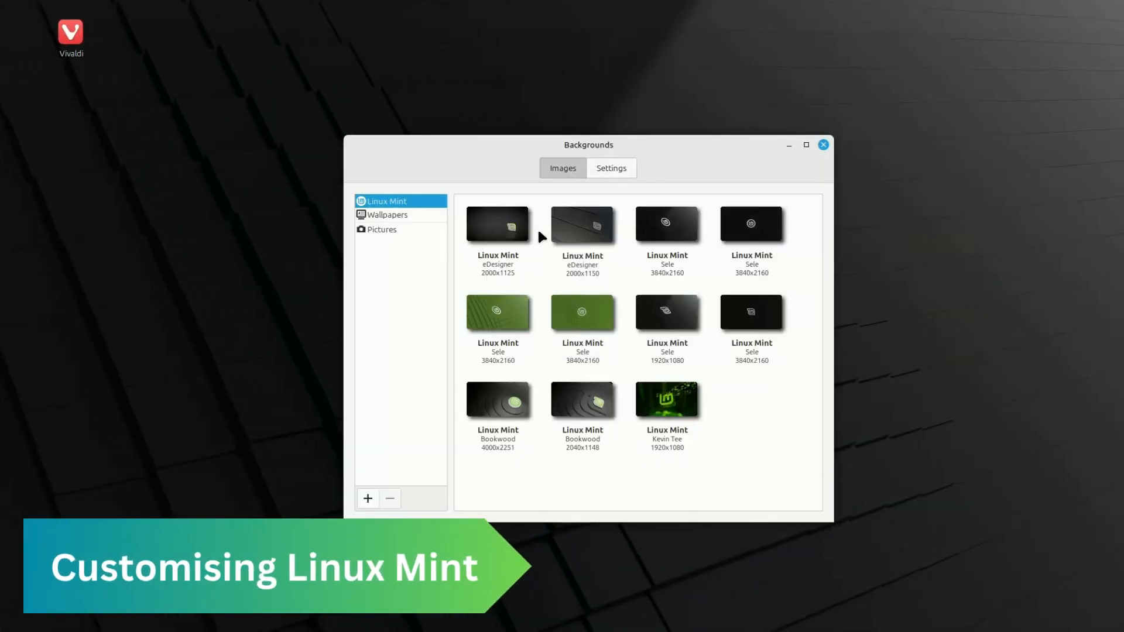
click(403, 215)
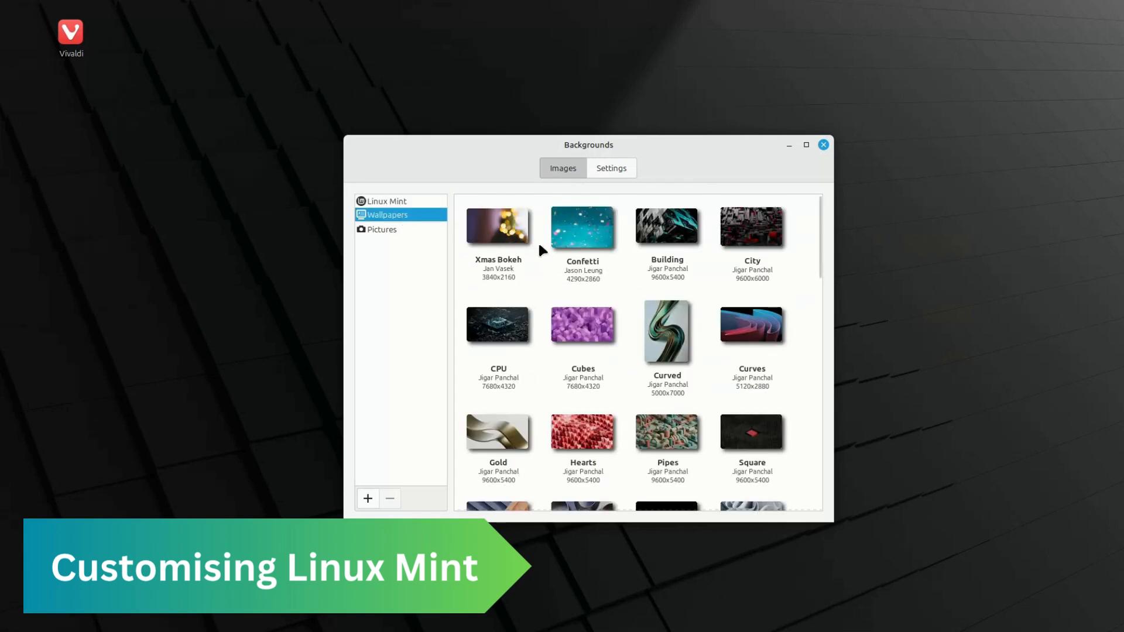
click(582, 228)
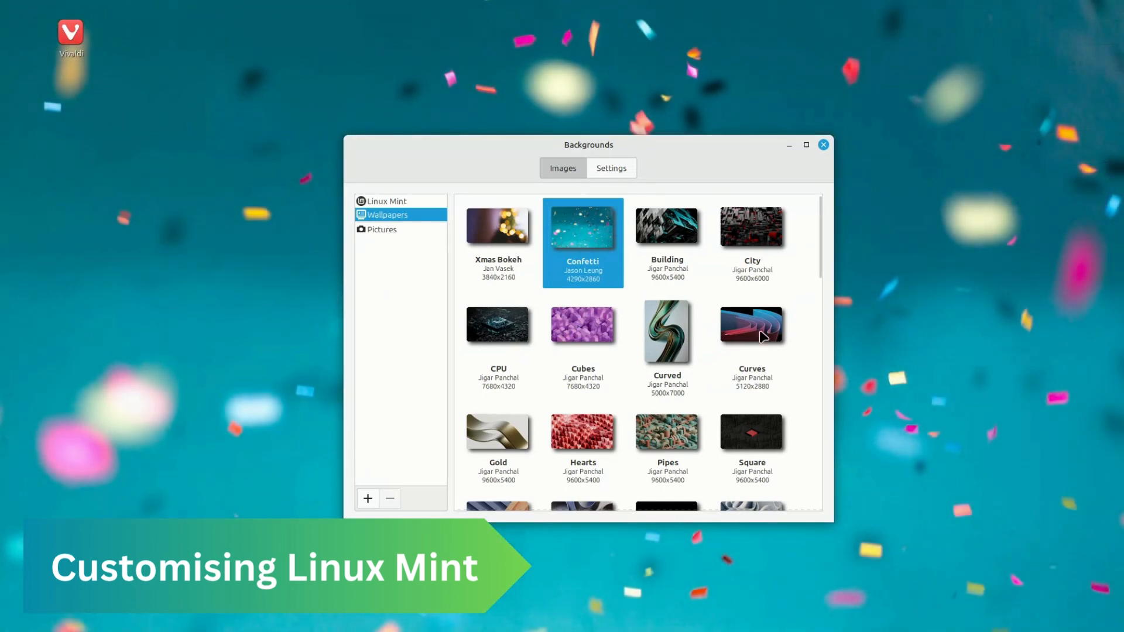
click(592, 428)
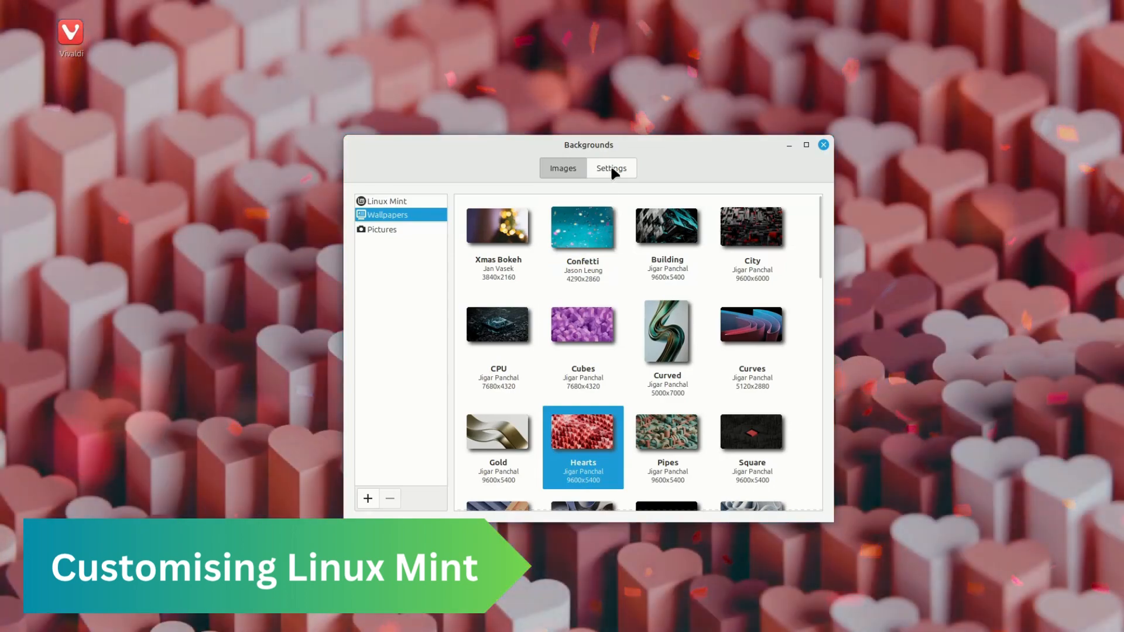
click(612, 170)
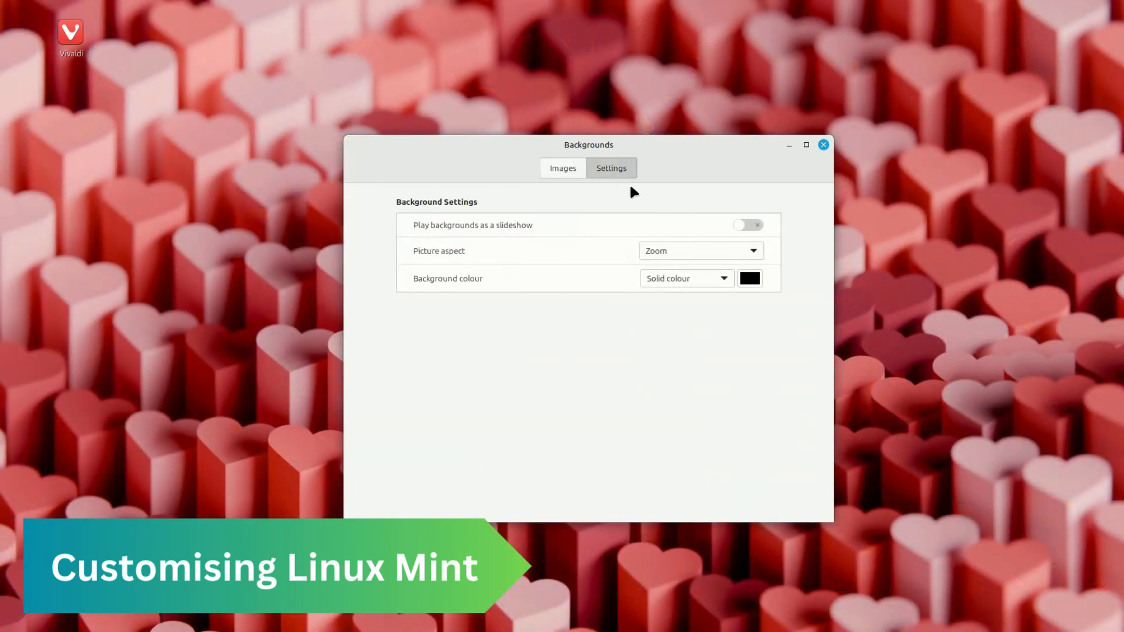
click(753, 226)
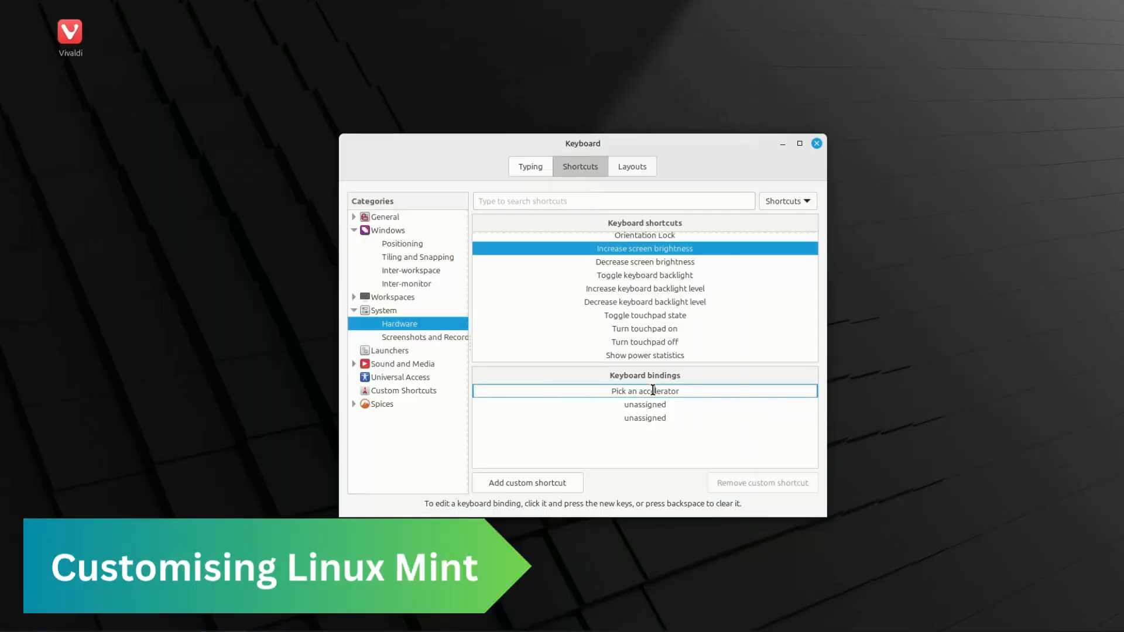
Step: Assign Ctrl+B as the first keyboard binding for Increase screen brightness and select the Decrease screen brightness shortcut
drag(691, 391, 608, 391)
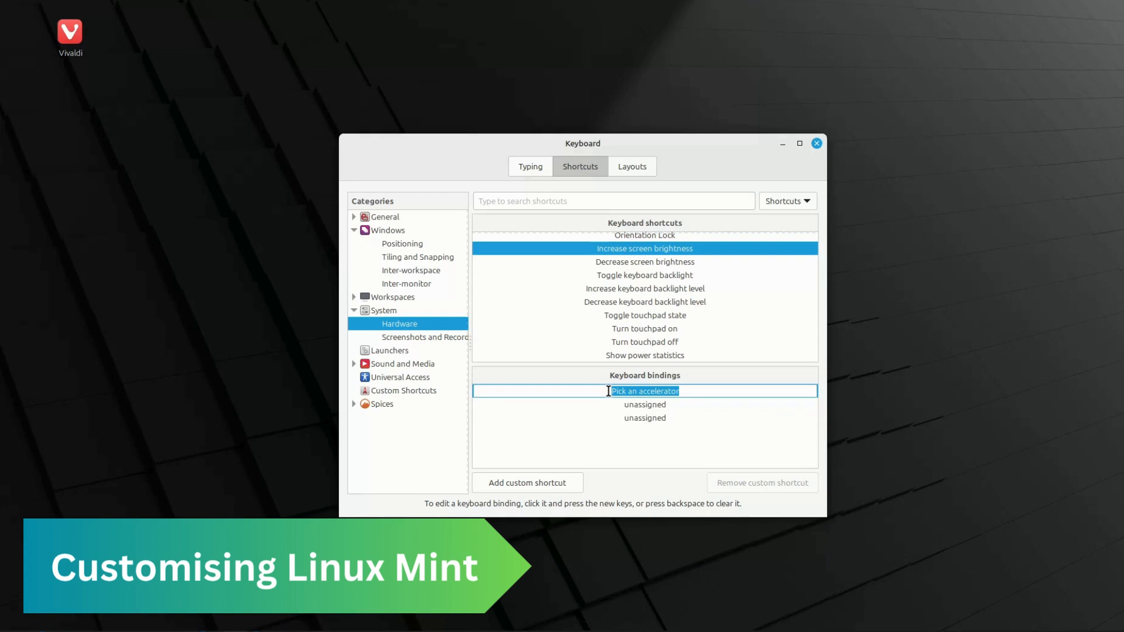
key(ctrl+b)
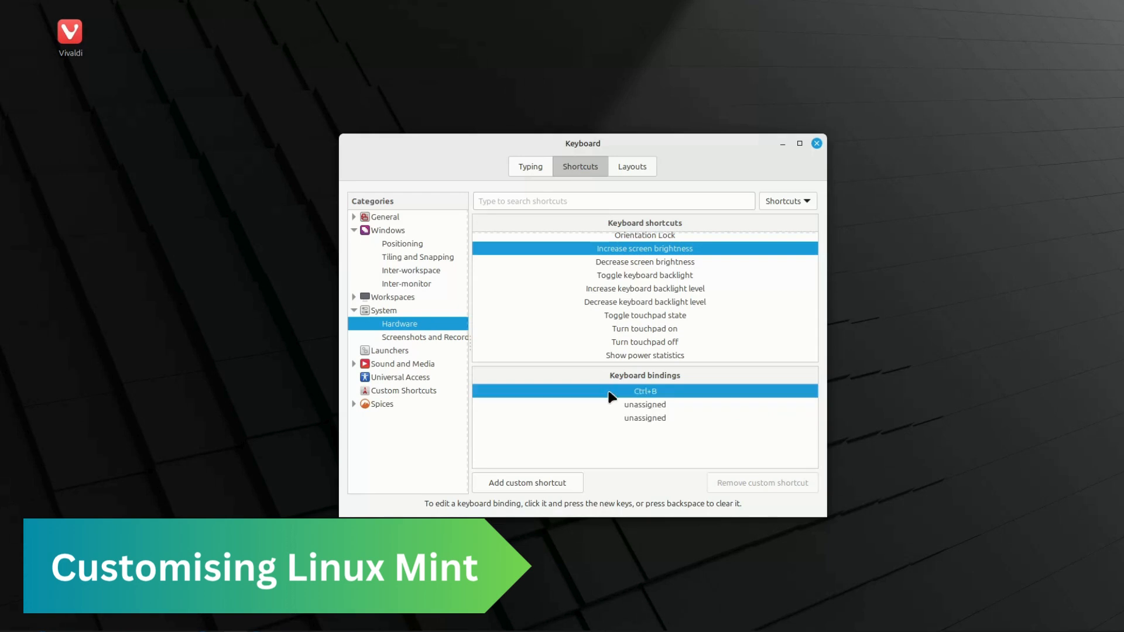
click(658, 260)
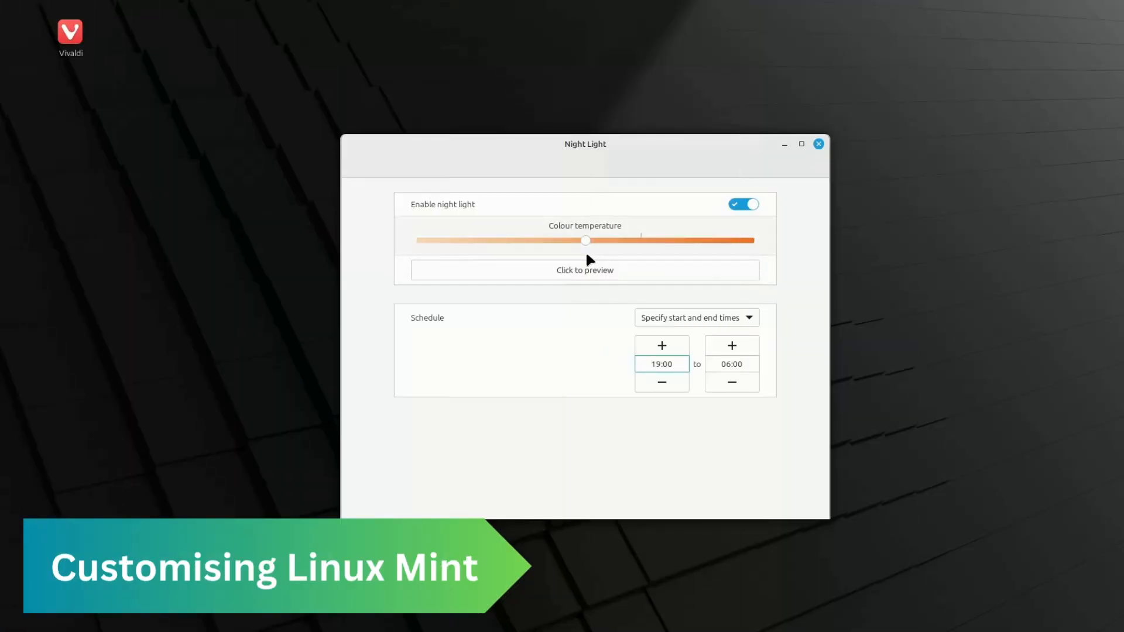
Step: Preview the night light colour temperature and increase the start time of its schedule
click(582, 271)
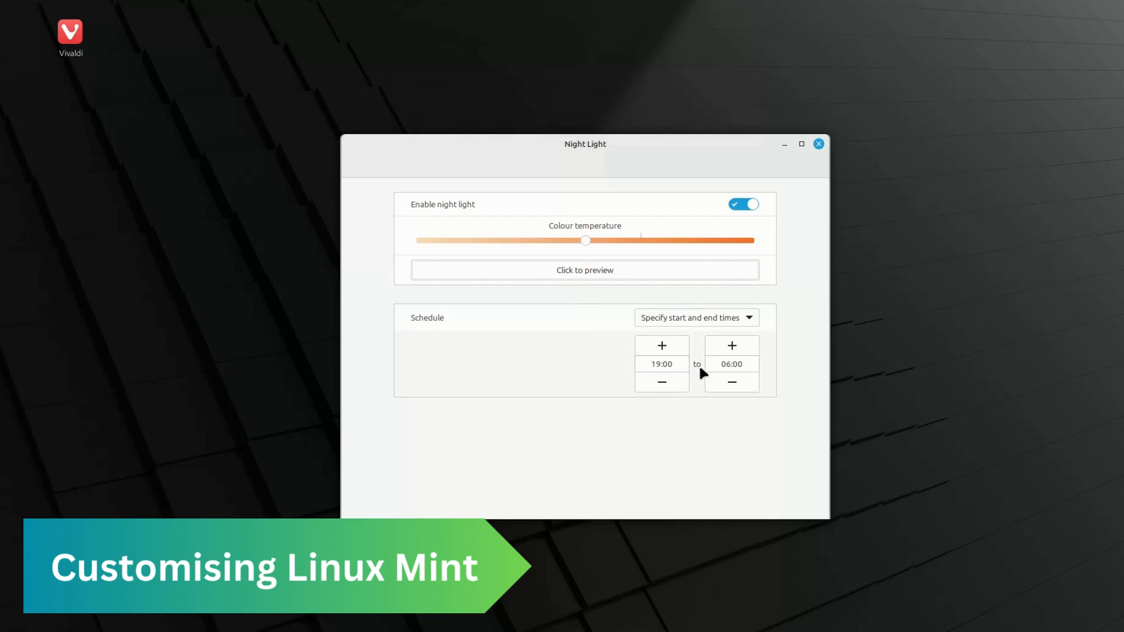
click(675, 346)
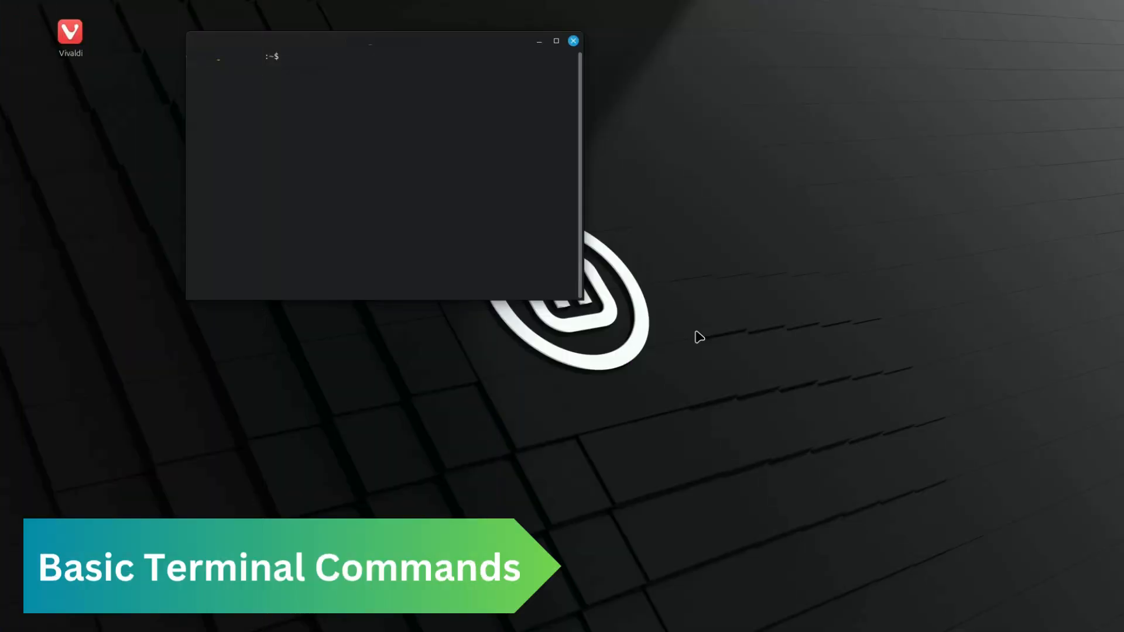
Step: Run the command "sudo apt install vlc" in the terminal
text(sudo)
text(apt install vlc)
key(Return)
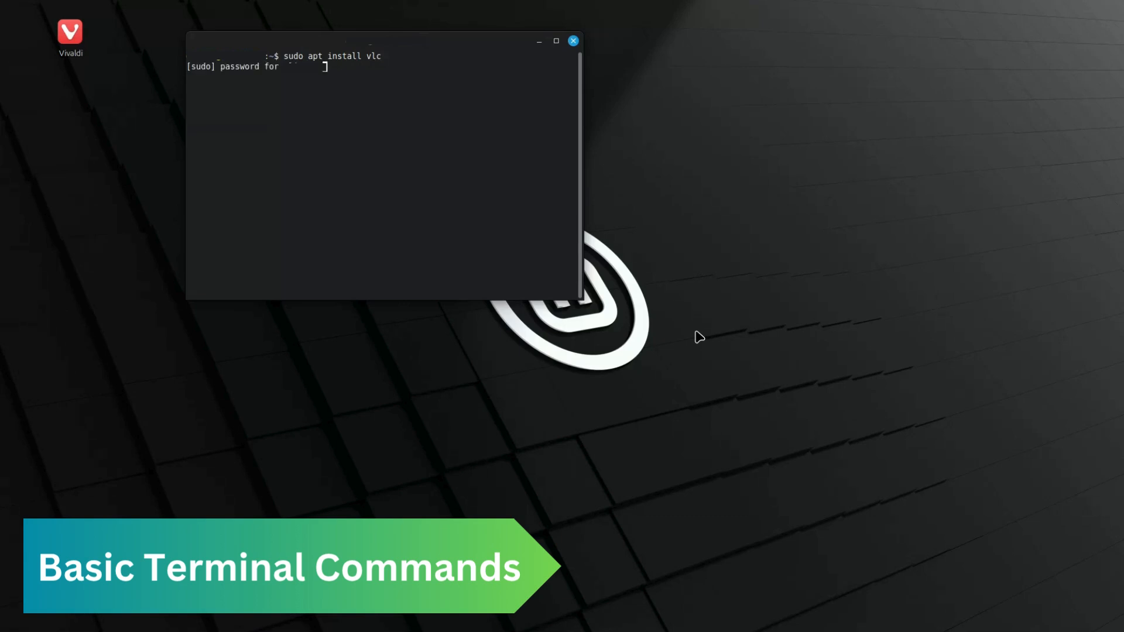
Step: Enter the account password at the sudo prompt to authorise the VLC installation
text(*******)
key(Return)
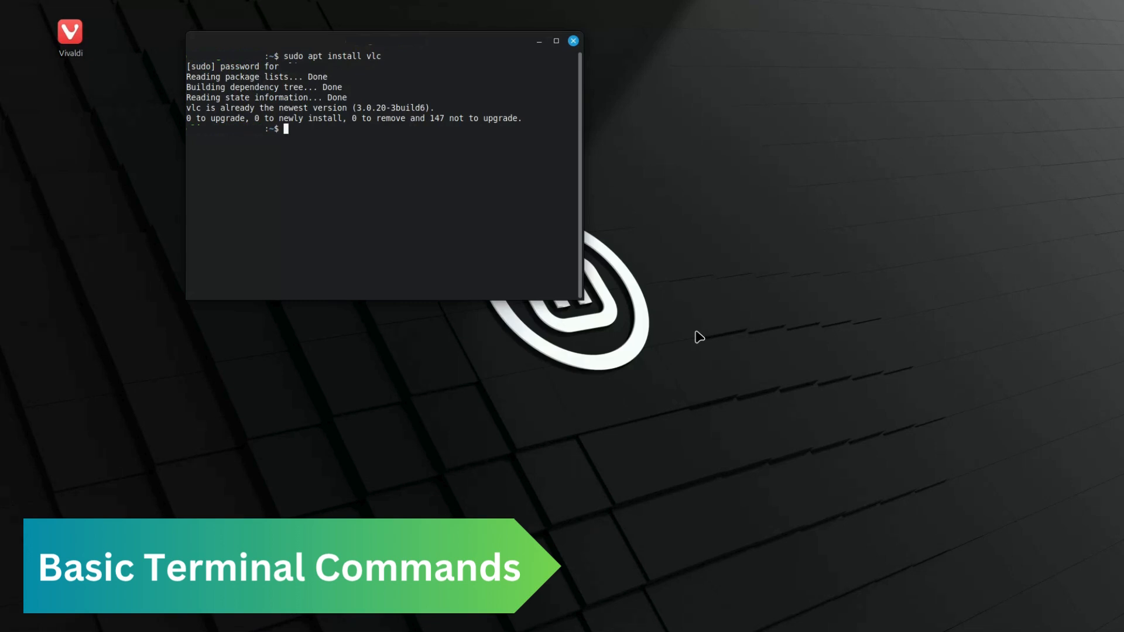
Step: Run the command "sudo apt upgrade" in the terminal
text(sudo apt u)
key(BackSpace)
text(remove)
key(BackSpace)
key(BackSpace)
key(BackSpace)
key(BackSpace)
key(BackSpace)
key(BackSpace)
text(upgrade)
key(Return)
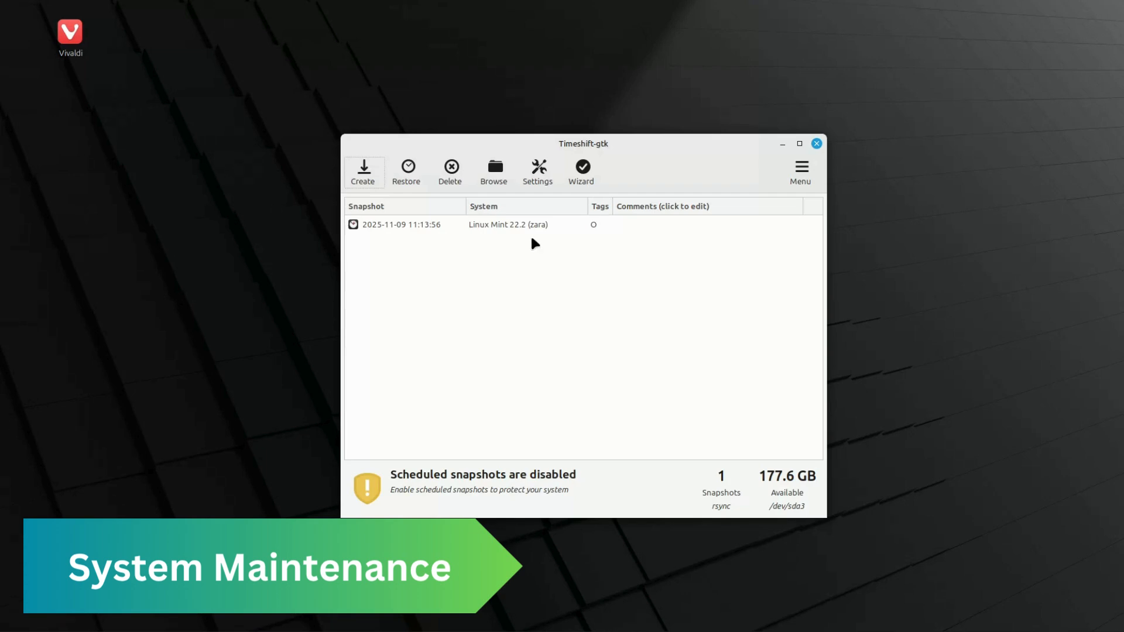
Step: Review Timeshift's snapshot type, location and schedule settings, and select the existing snapshot in the list
click(544, 183)
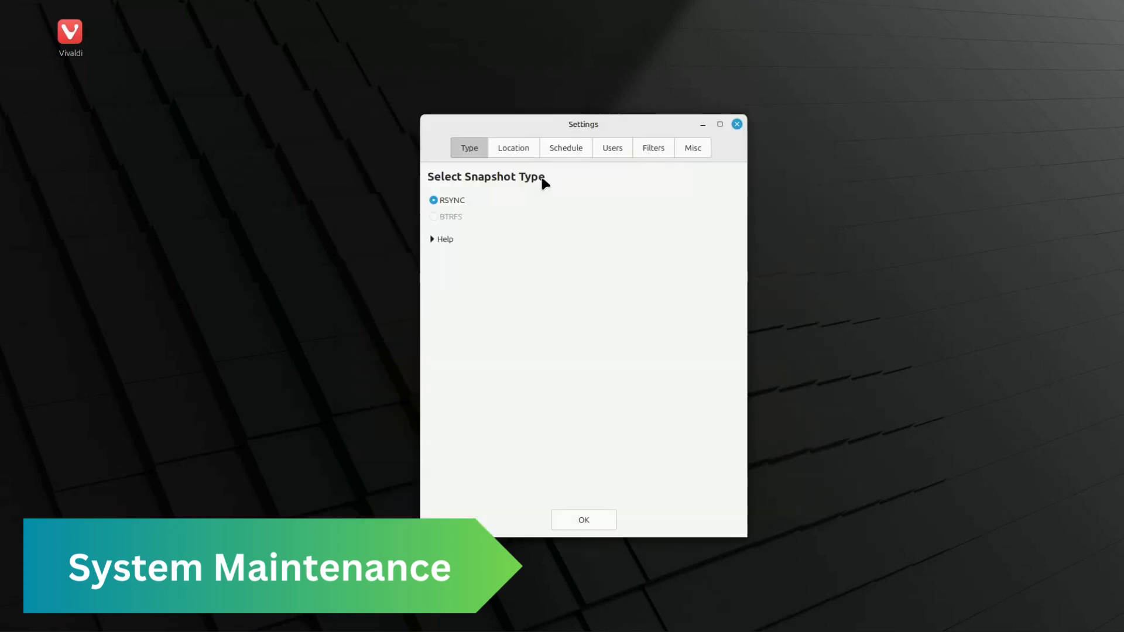
click(511, 149)
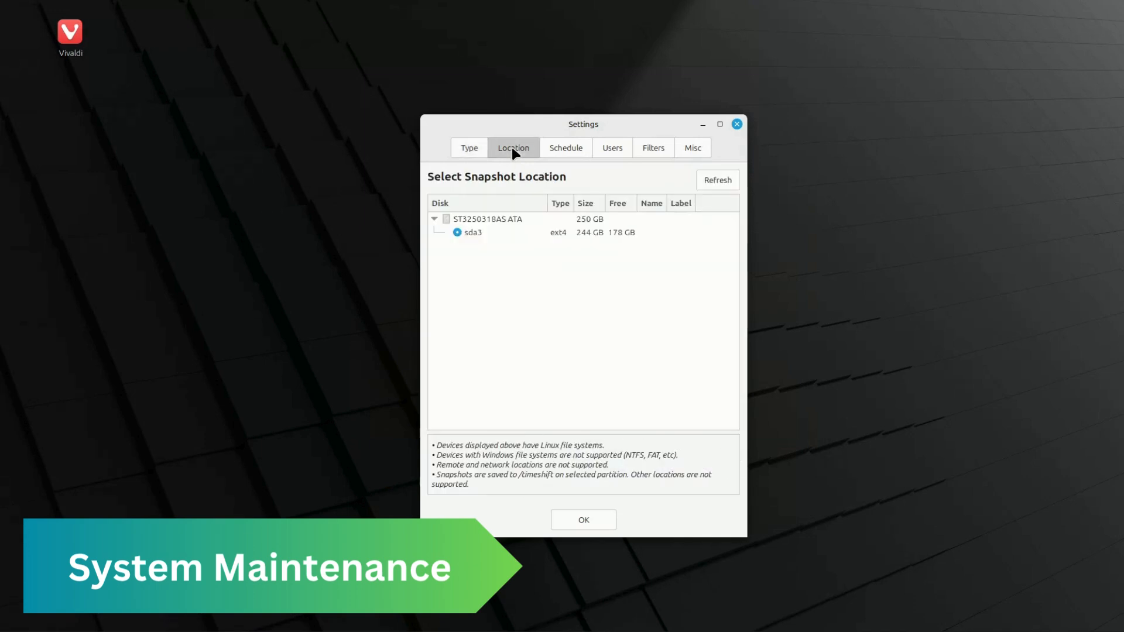
click(565, 149)
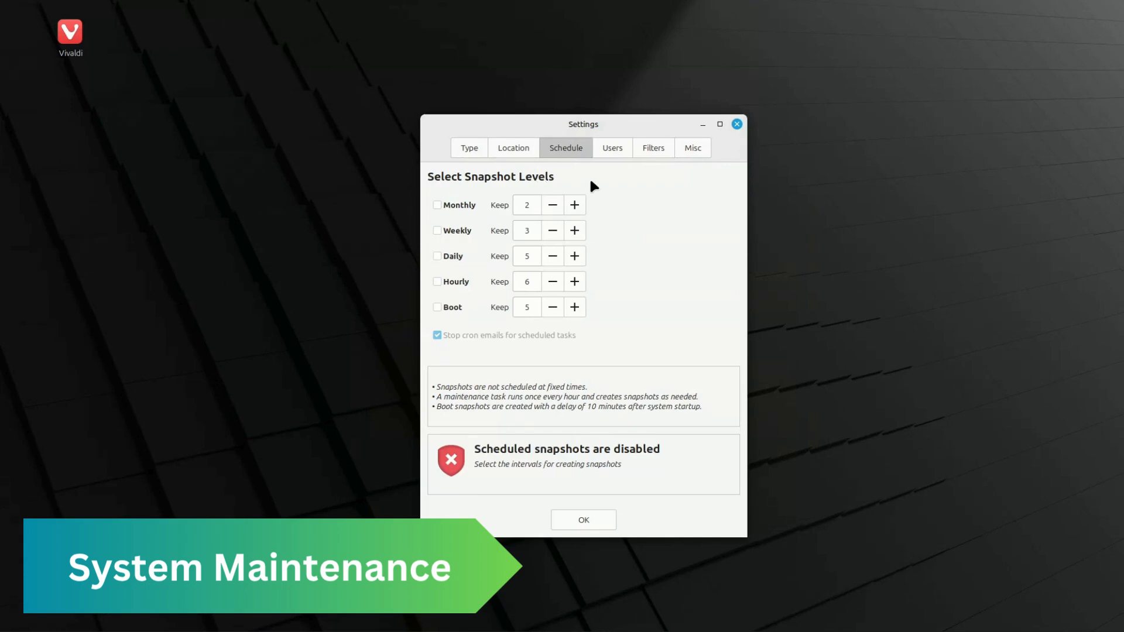
click(585, 519)
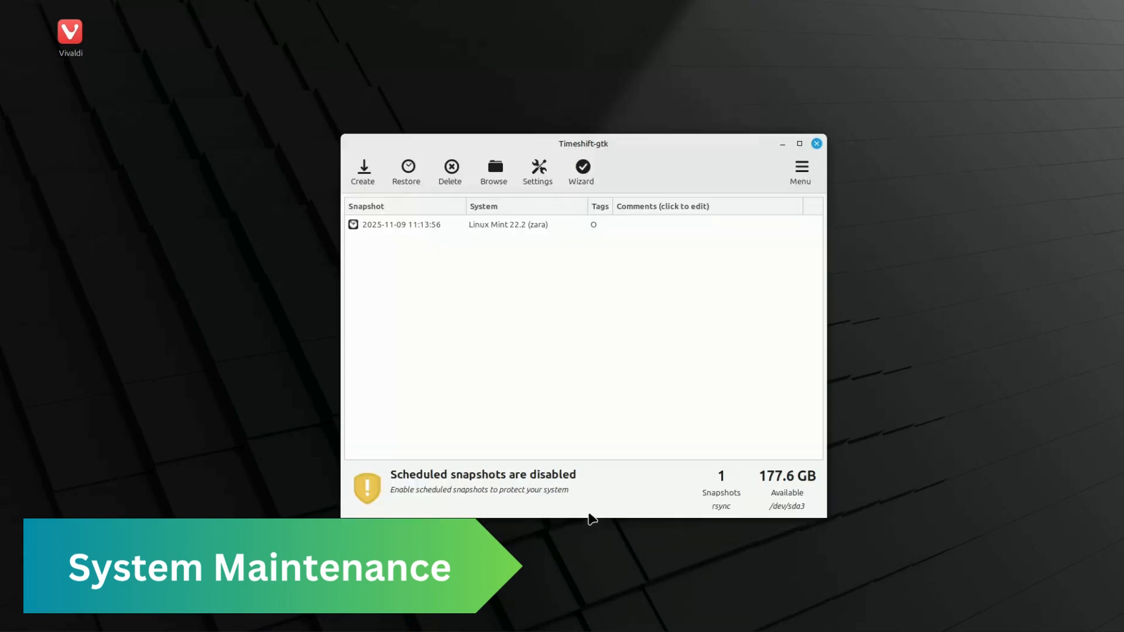
click(419, 226)
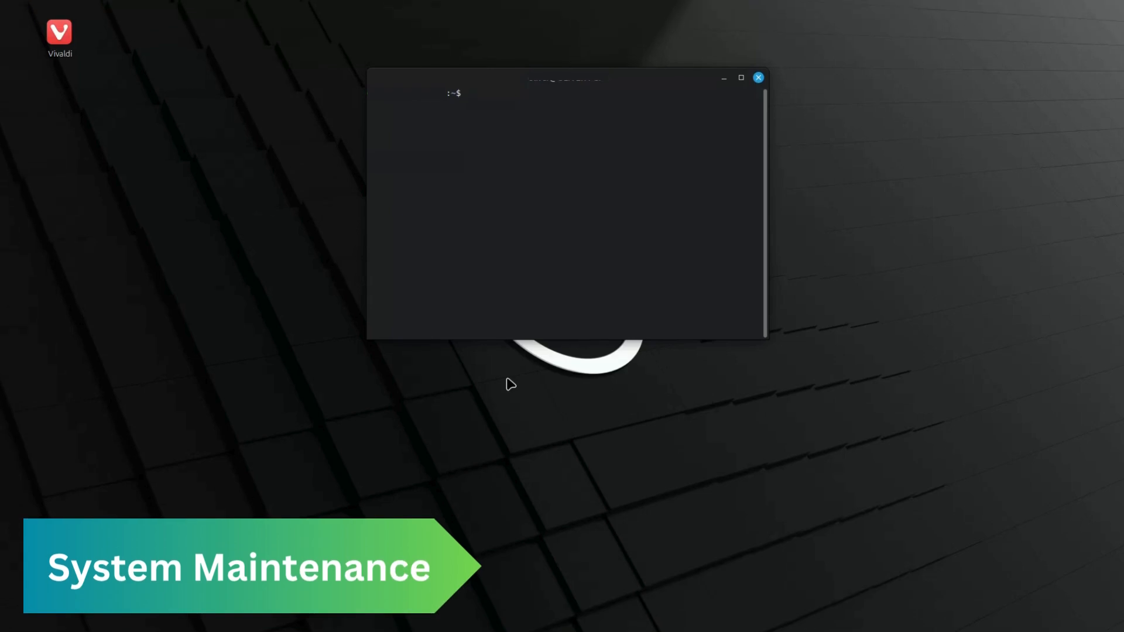
Step: Run the command "sudo apt autoremove" in the terminal and authorise it with the account password
text(sudo apt autoremove)
key(Return)
text(*******)
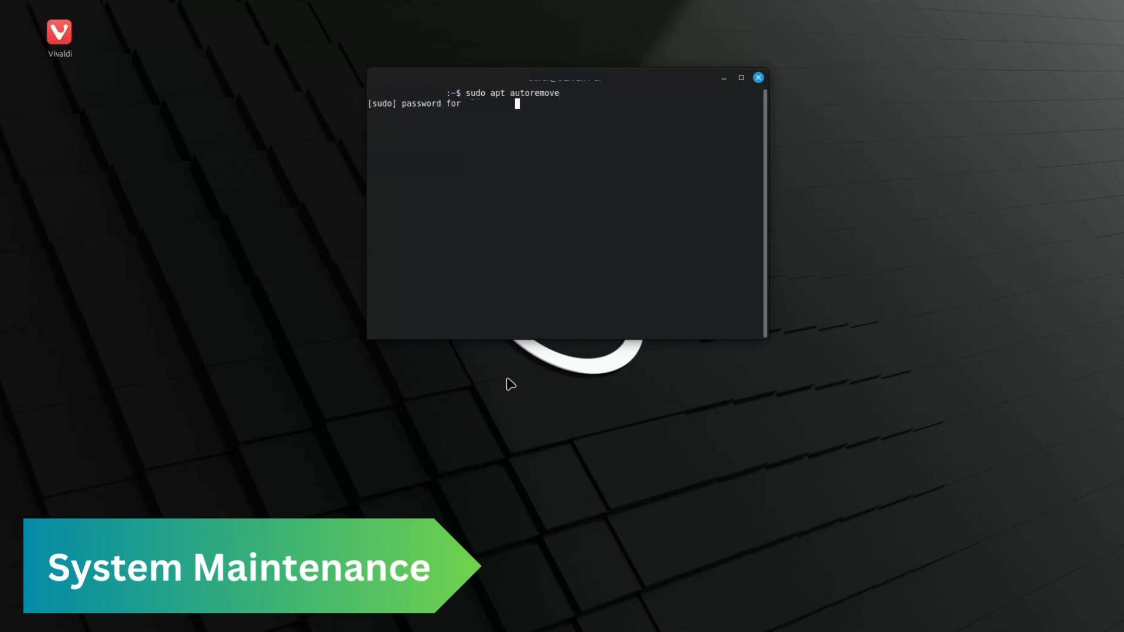
key(Return)
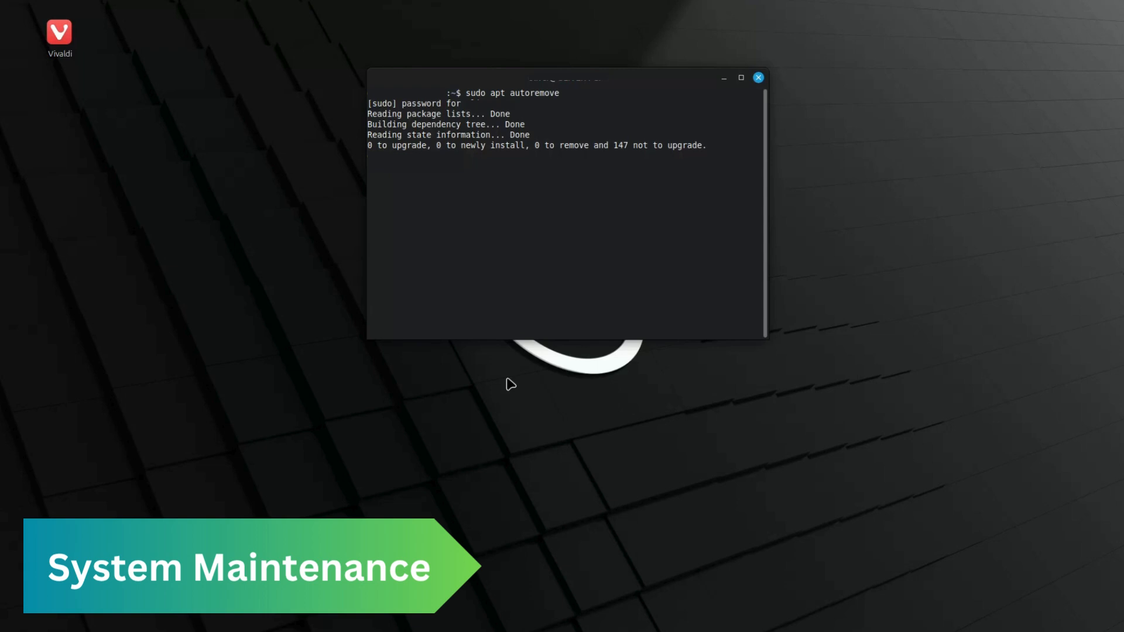
Step: Enter the command "sudo apt clean" in the terminal
text(sudo apt clean)
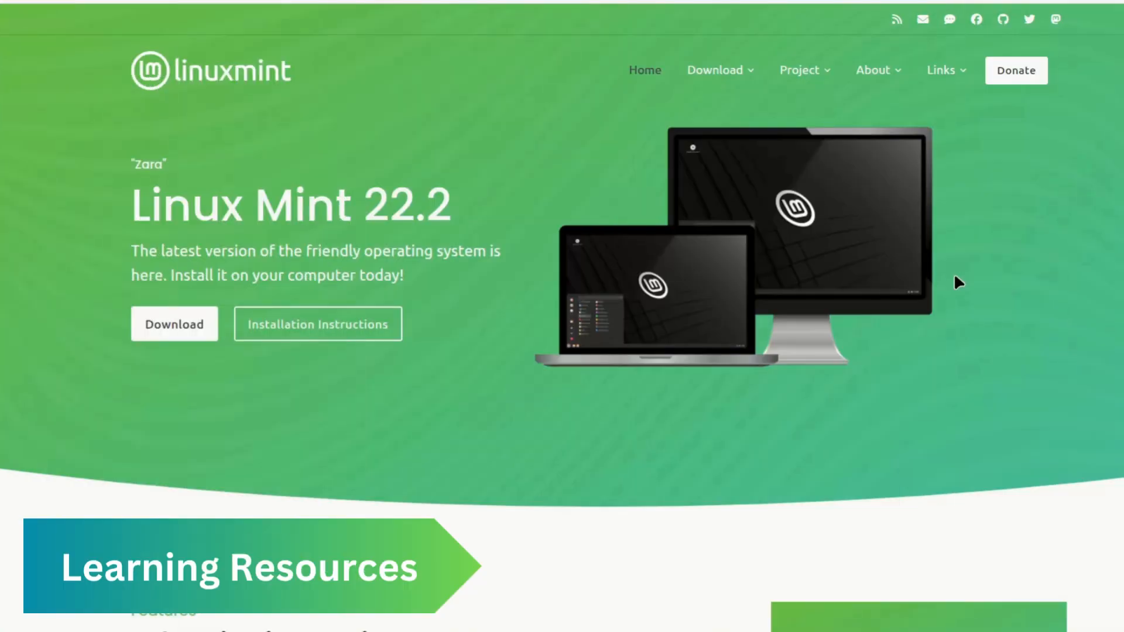
Step: Examine the features section on the Linux Mint website's home page in the web browser
scroll(953, 276, down, 2)
scroll(631, 353, down, 2)
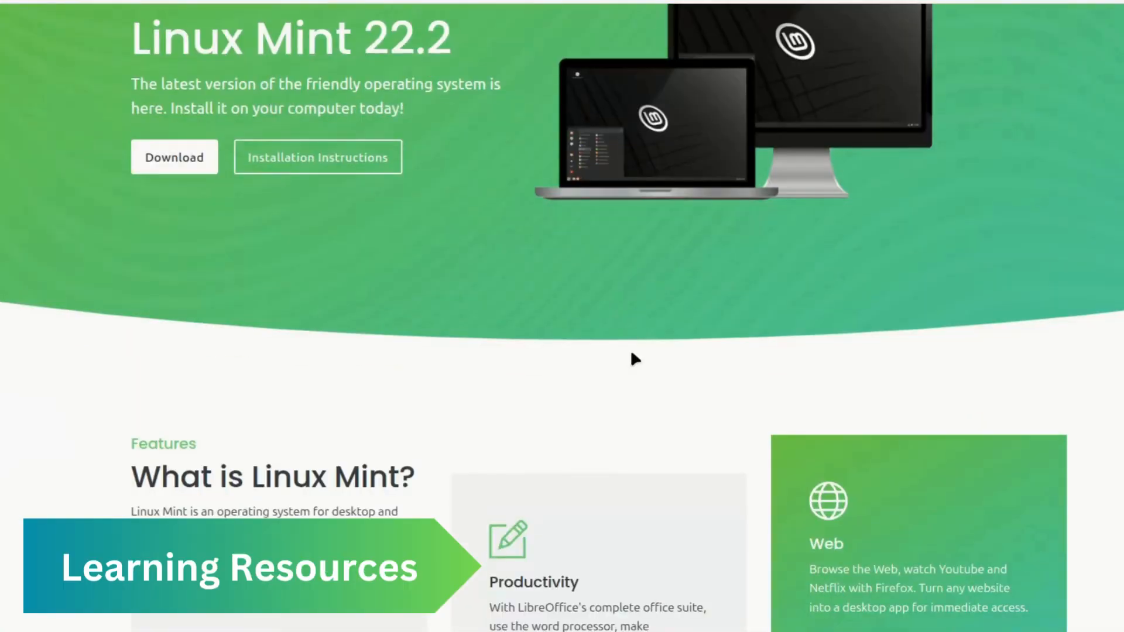
scroll(631, 353, down, 2)
scroll(936, 130, down, 4)
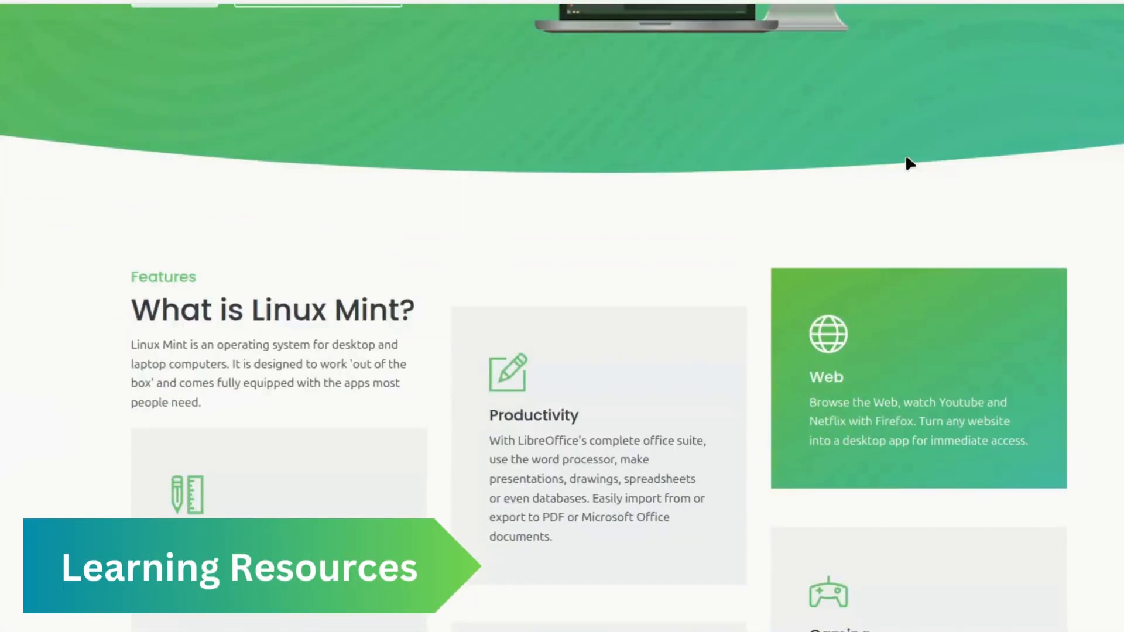
scroll(764, 202, down, 3)
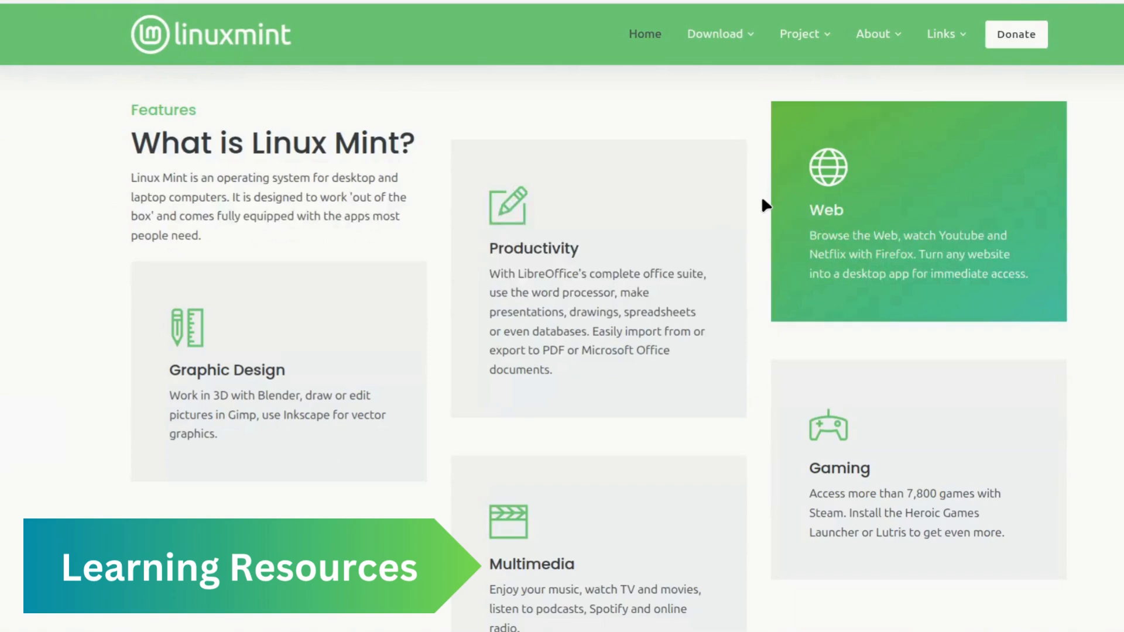
scroll(760, 199, down, 2)
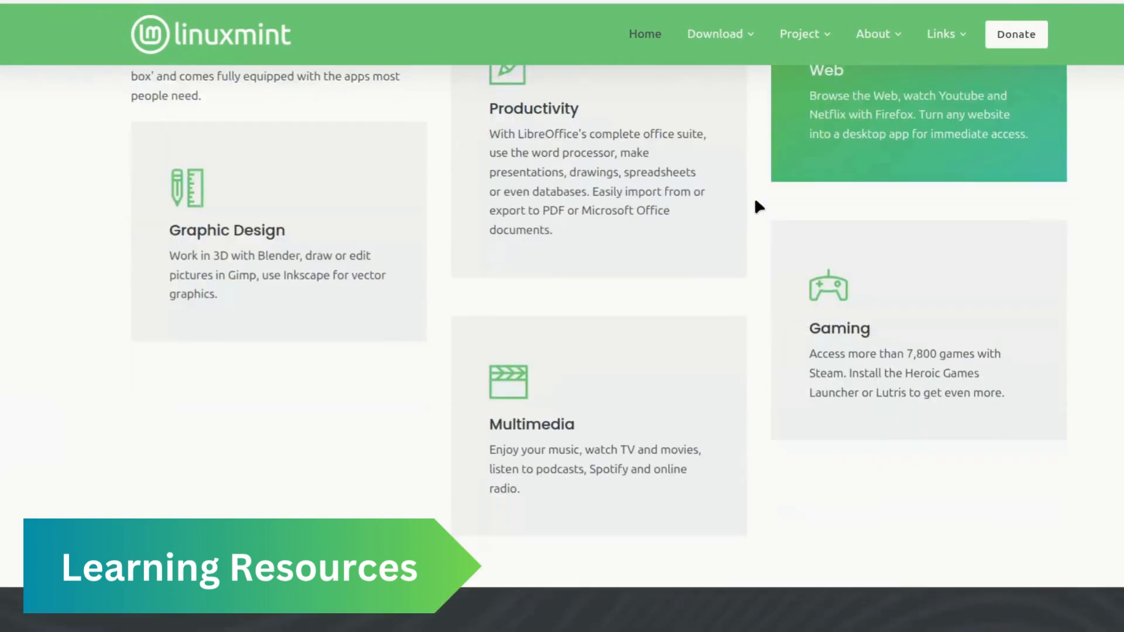
scroll(756, 200, down, 2)
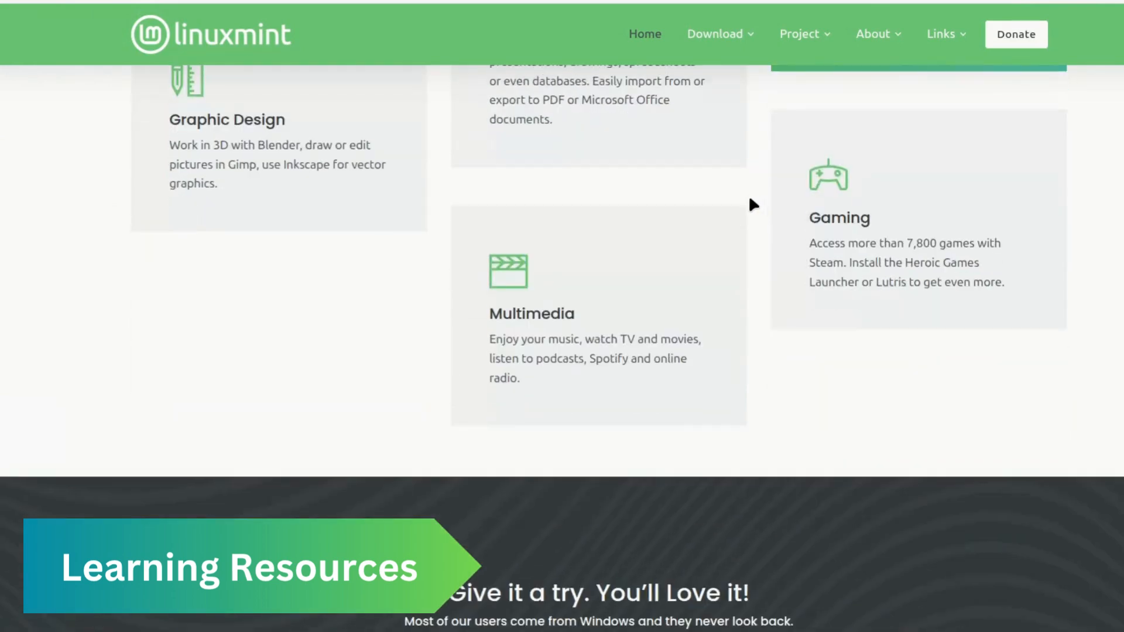
Step: Open the official Linux Mint Forums and look through the topics in the Beginner Questions board
mouse_move(963, 40)
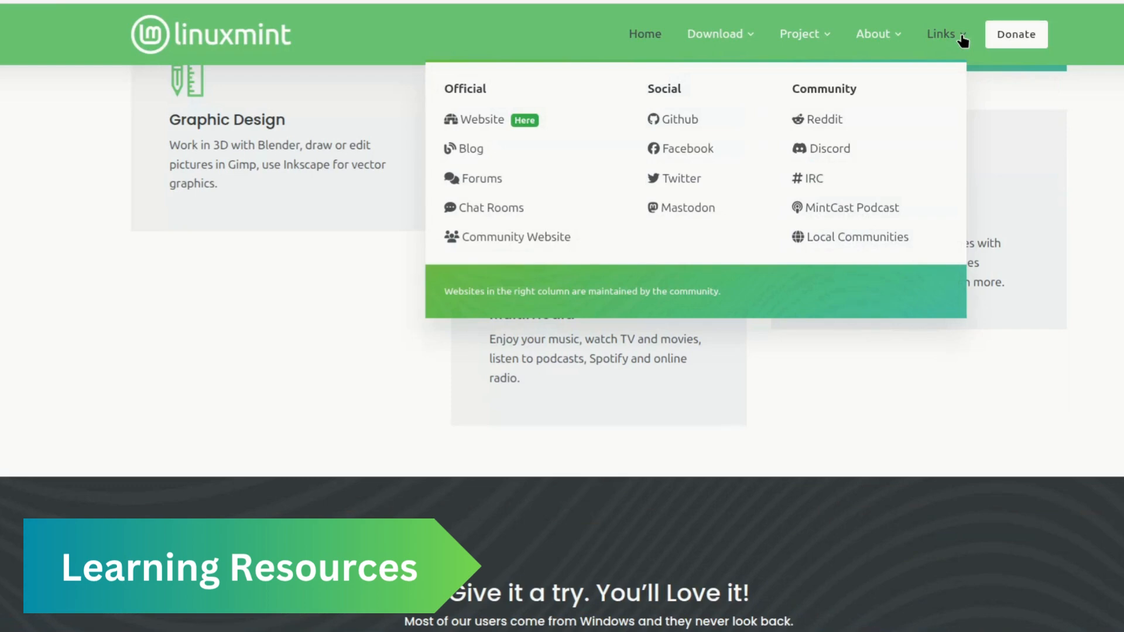
click(484, 183)
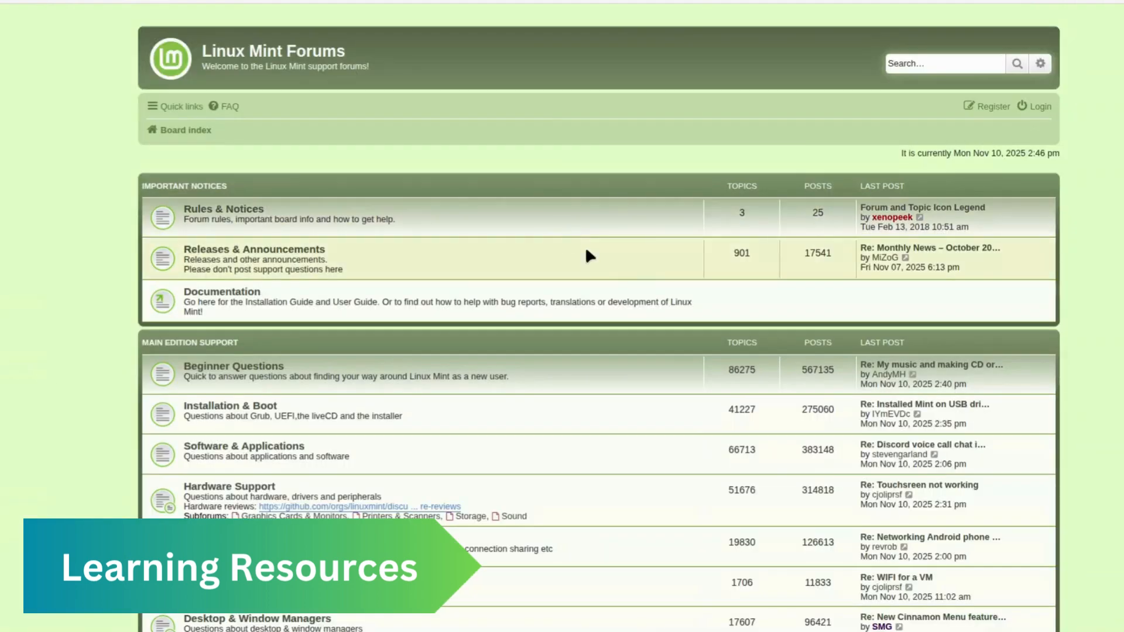
scroll(407, 249, down, 2)
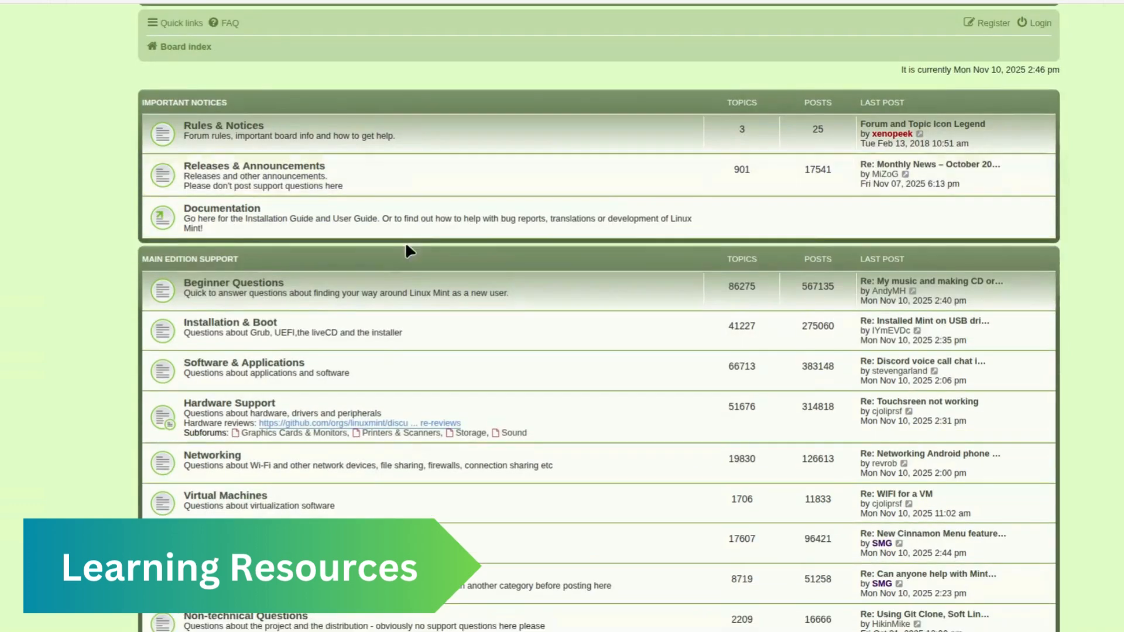
click(266, 287)
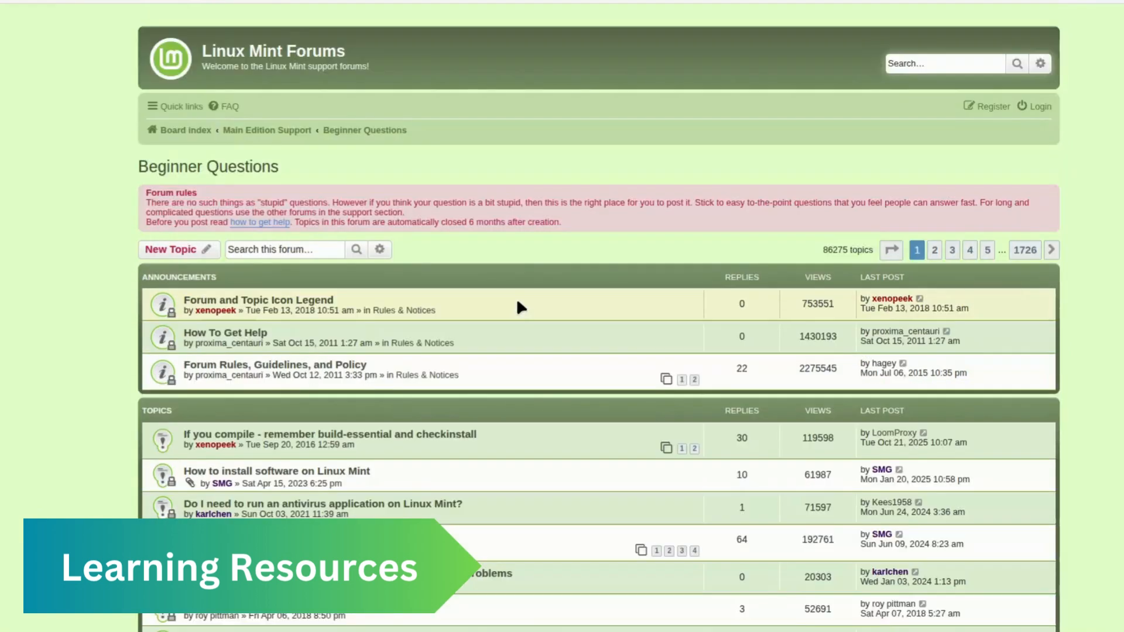
scroll(532, 301, down, 2)
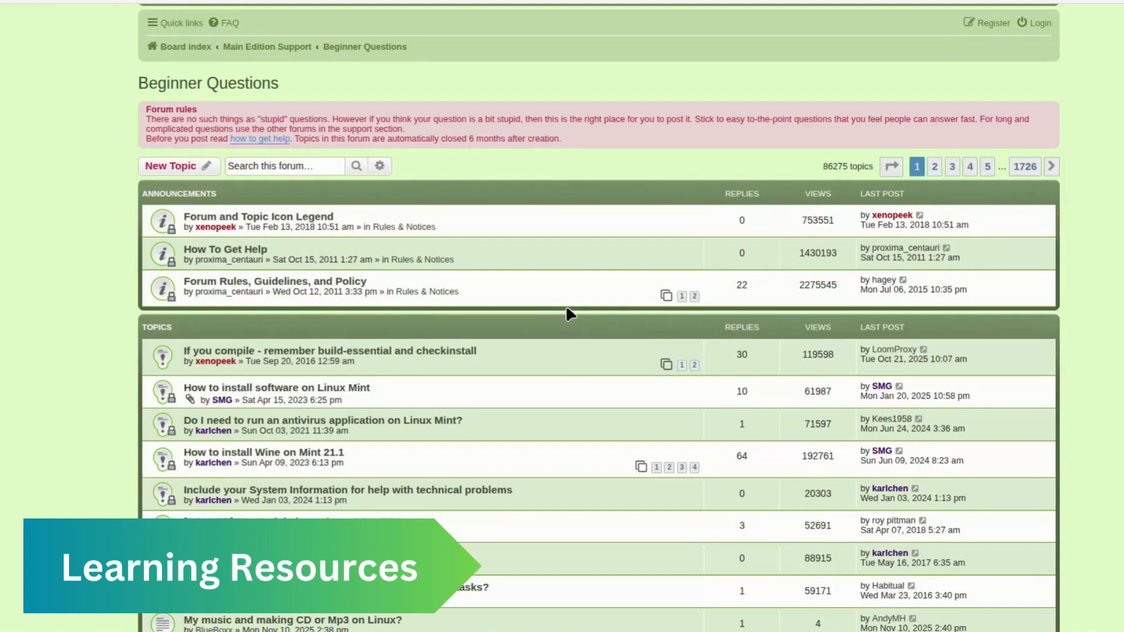
scroll(567, 310, down, 3)
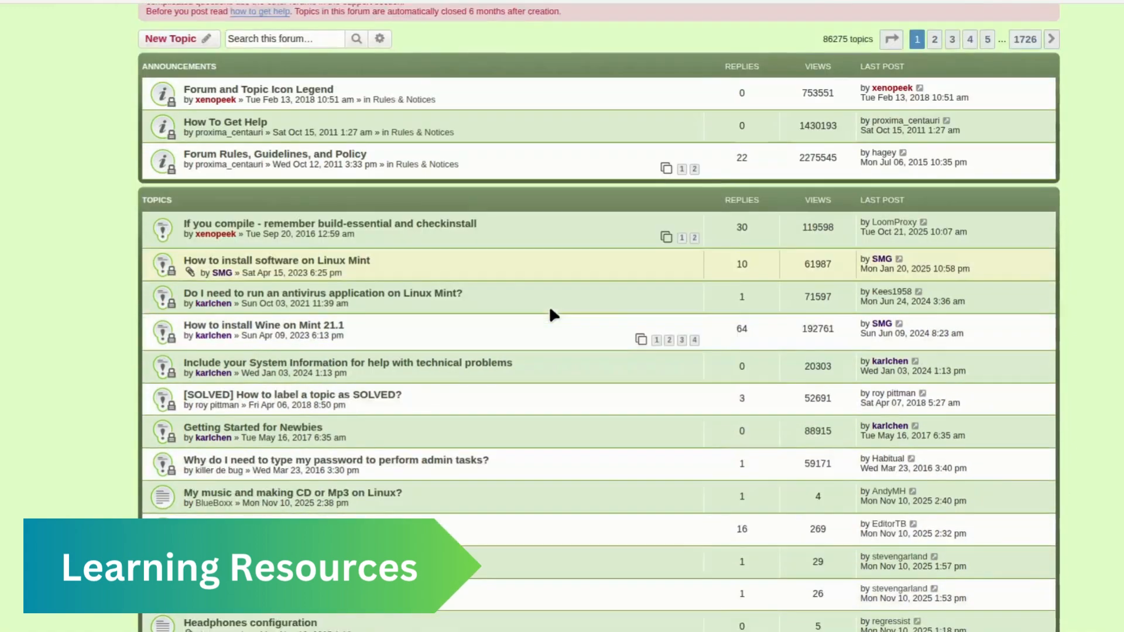
scroll(556, 325, down, 1)
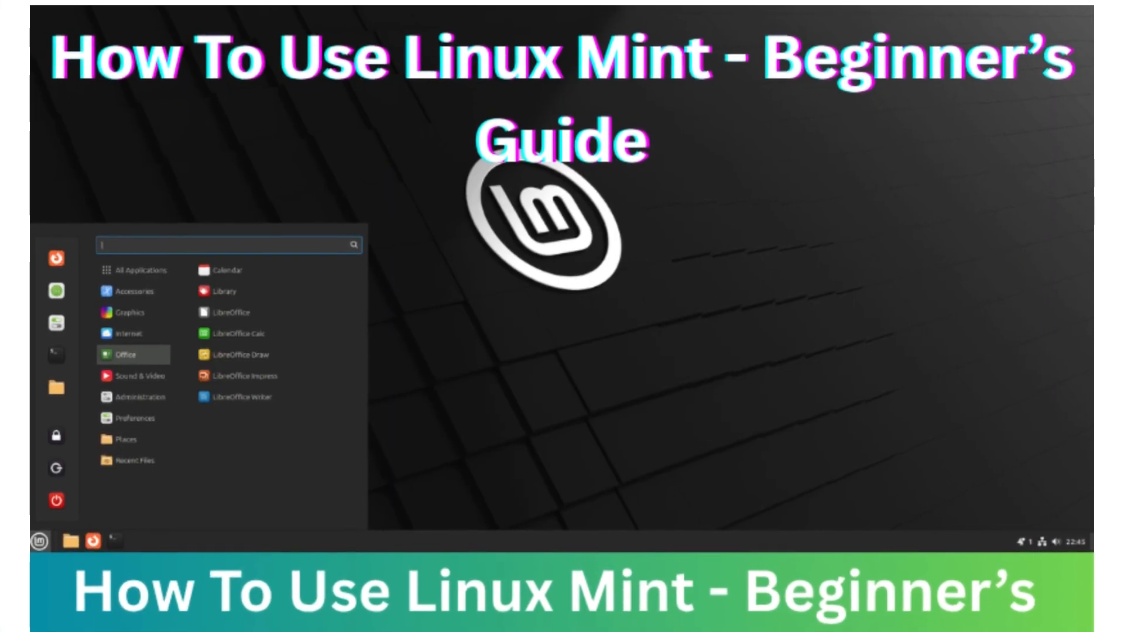